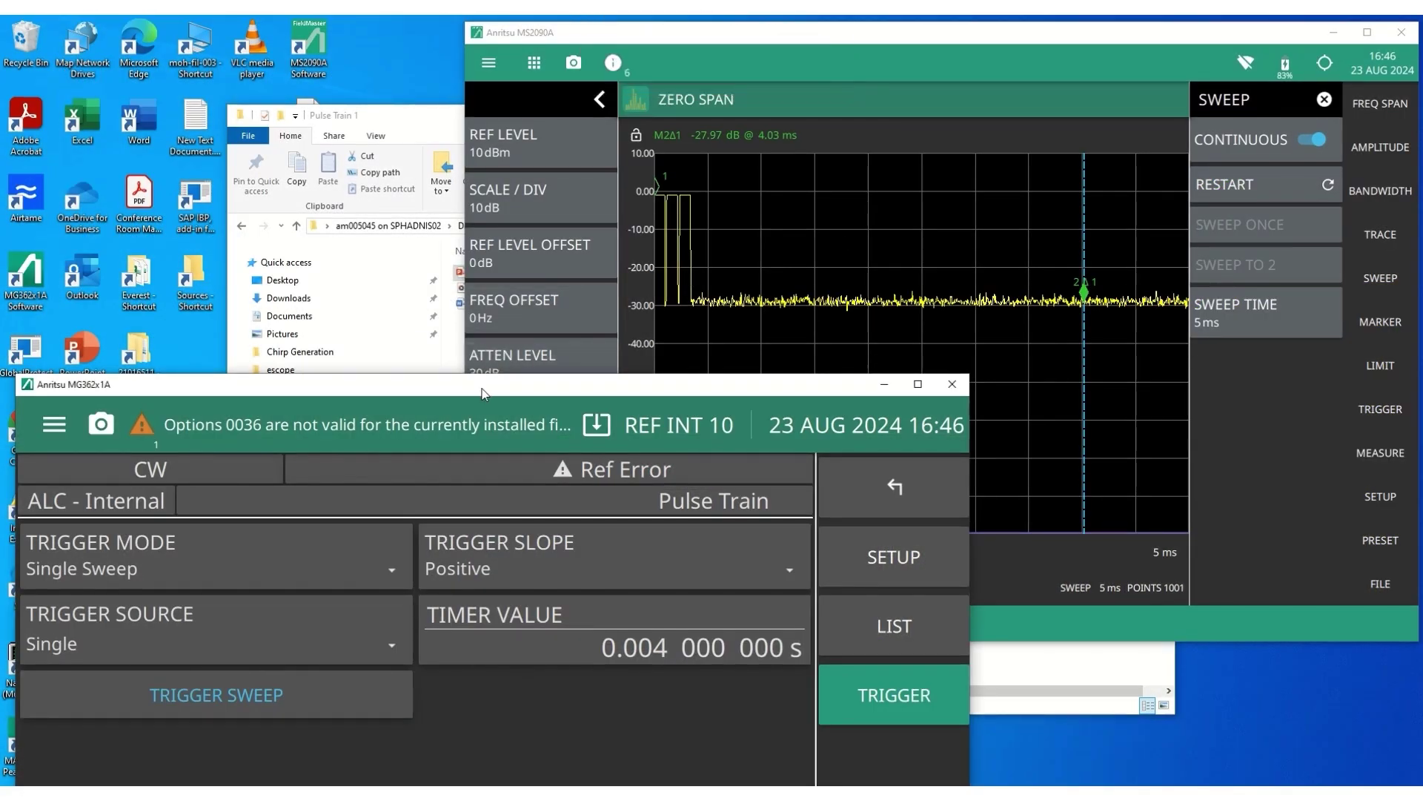
- Move the generator window higher so the Single Sweep trigger settings and 0.004 s timer are fully visible
left_click_drag(481, 390, 512, 198)
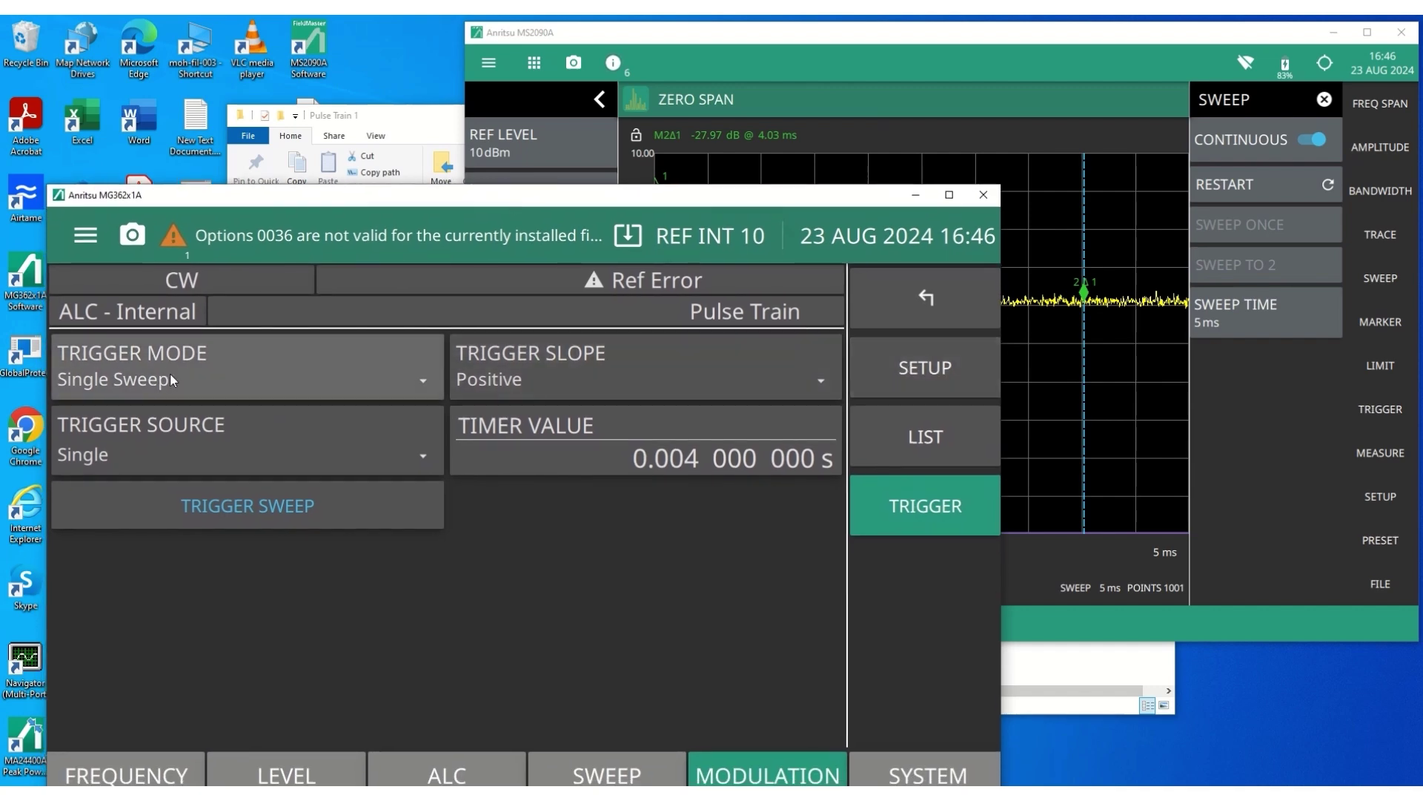
- Switch pulse modulation State off, set Trigger Mode to Breakpoint, and bring up the pulse list
left_click(917, 371)
left_click(805, 369)
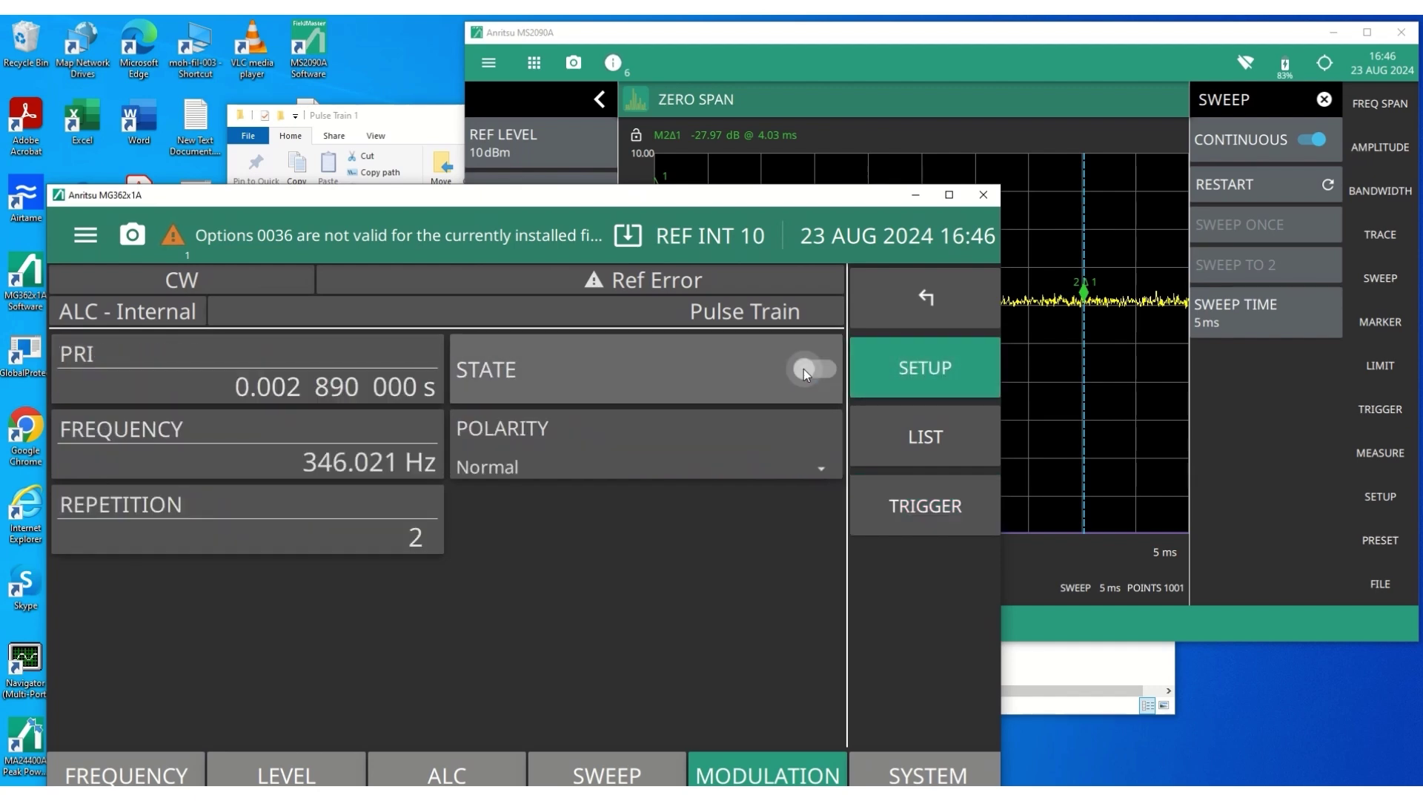
left_click(929, 512)
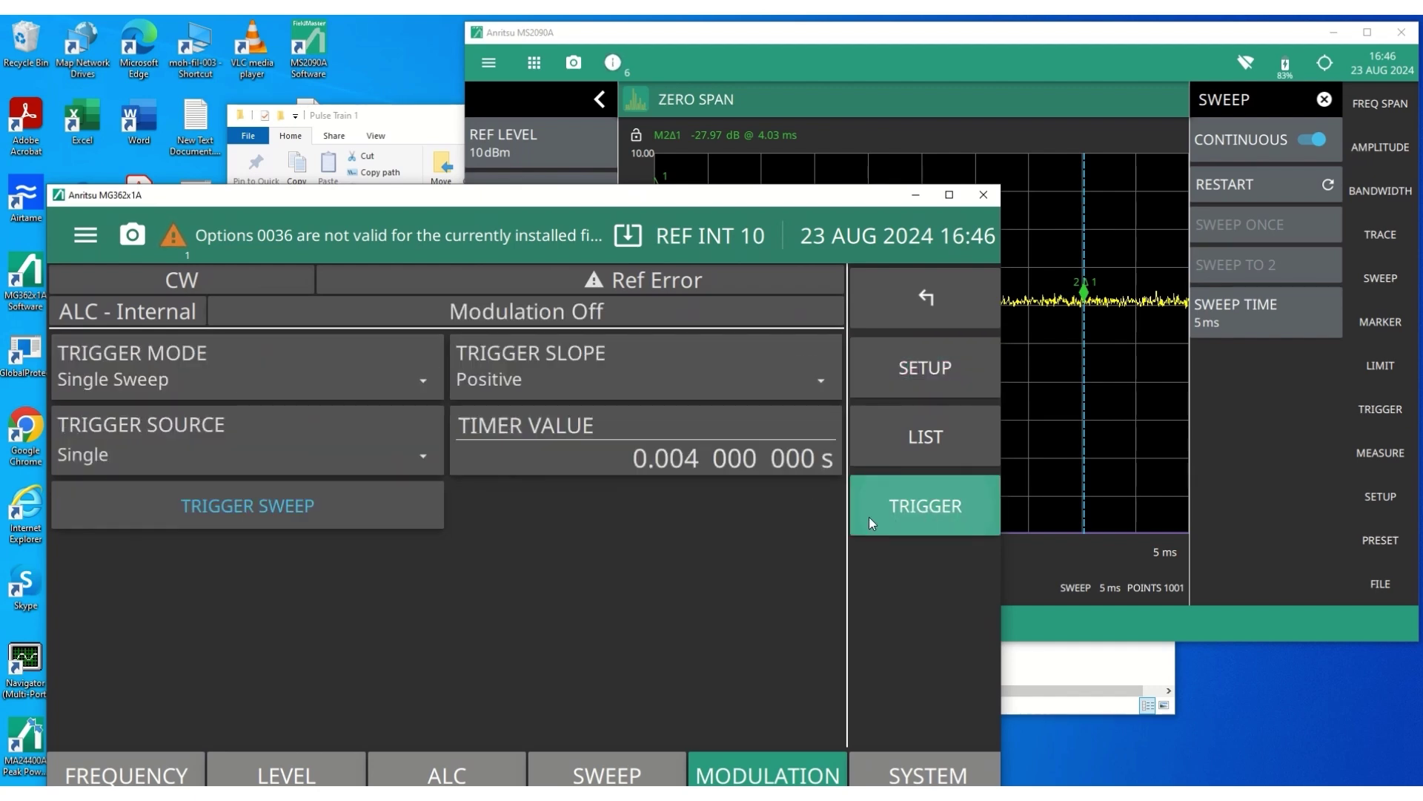
left_click(251, 375)
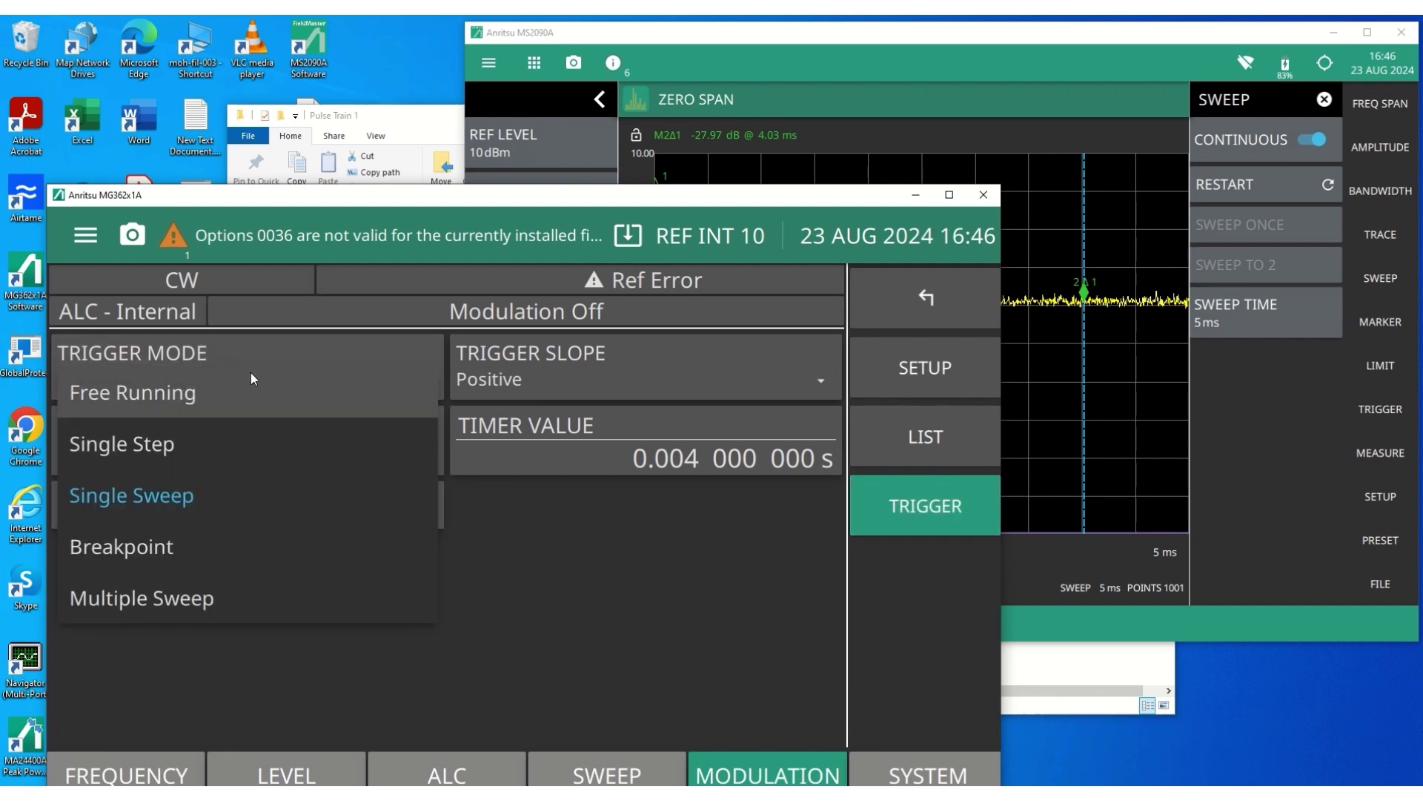
left_click(171, 548)
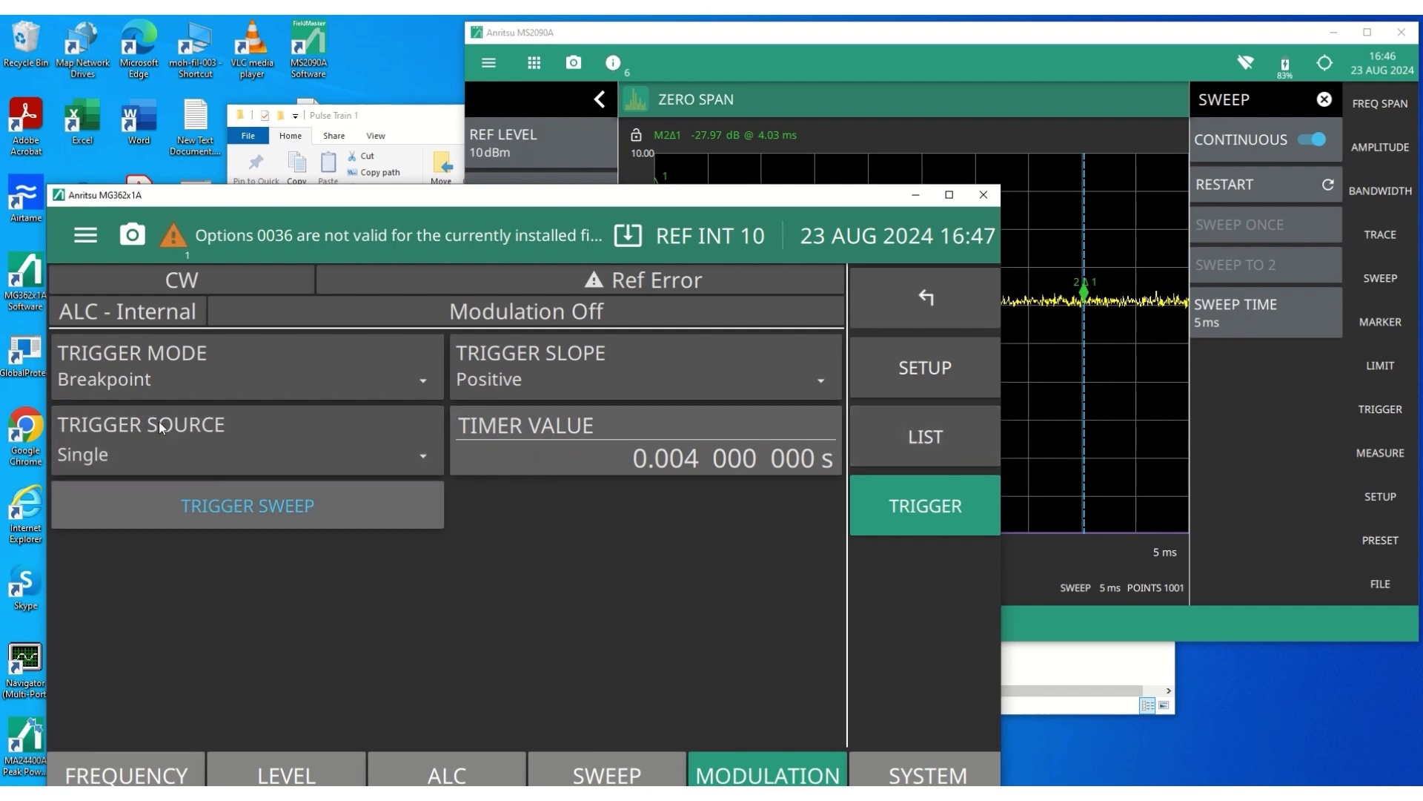
left_click(912, 440)
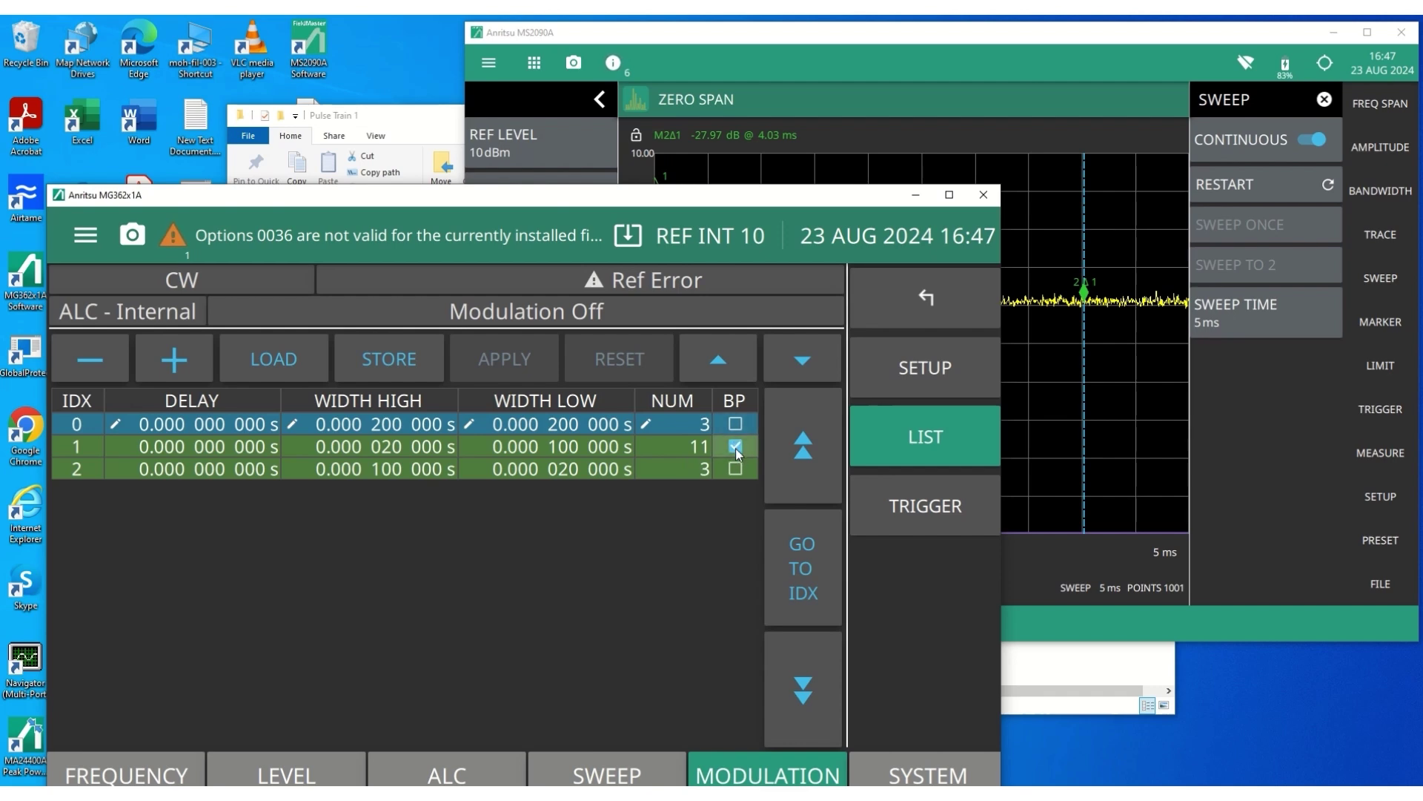
- Alternate between trigger settings and pulse list to confirm row 1 (11 pulses) is the breakpoint
left_click(926, 508)
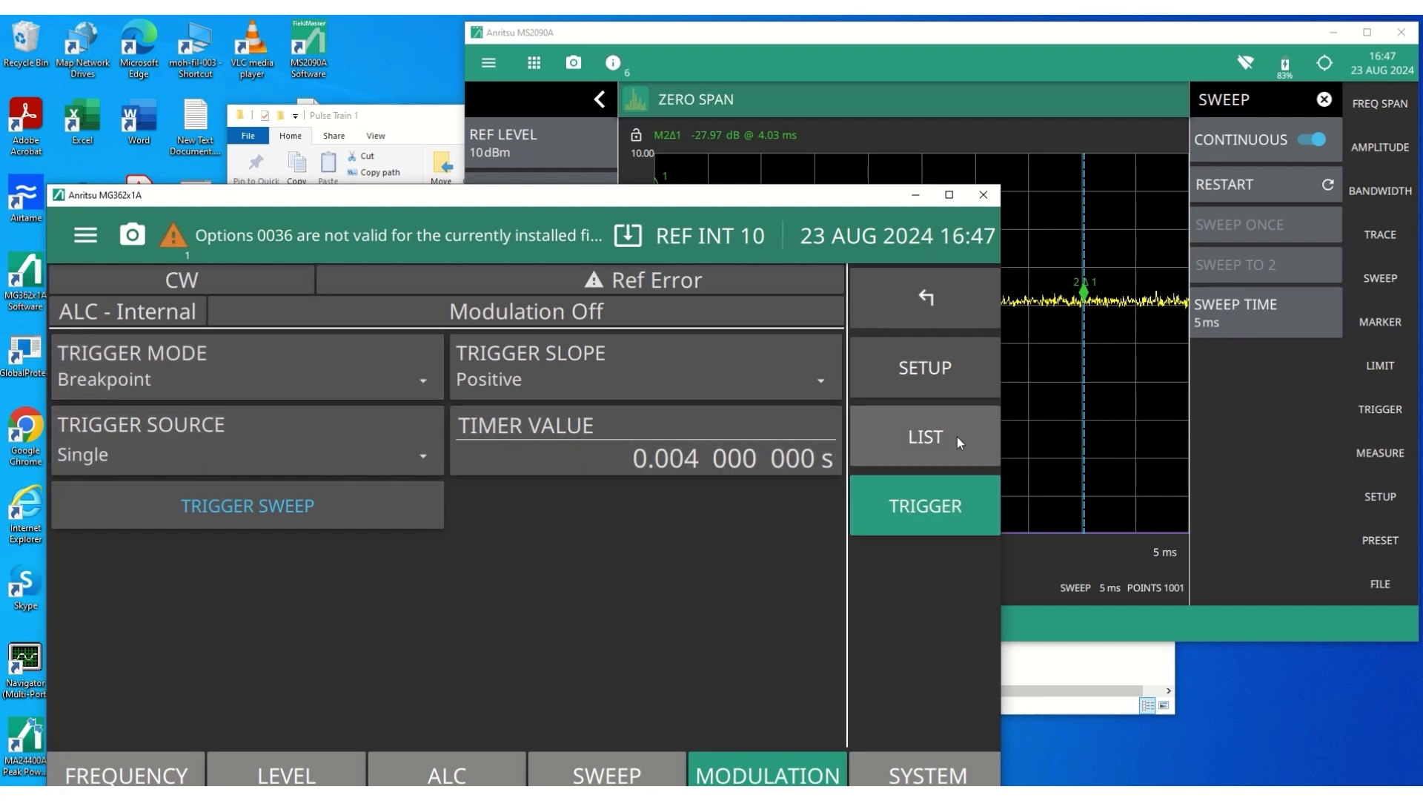
left_click(920, 443)
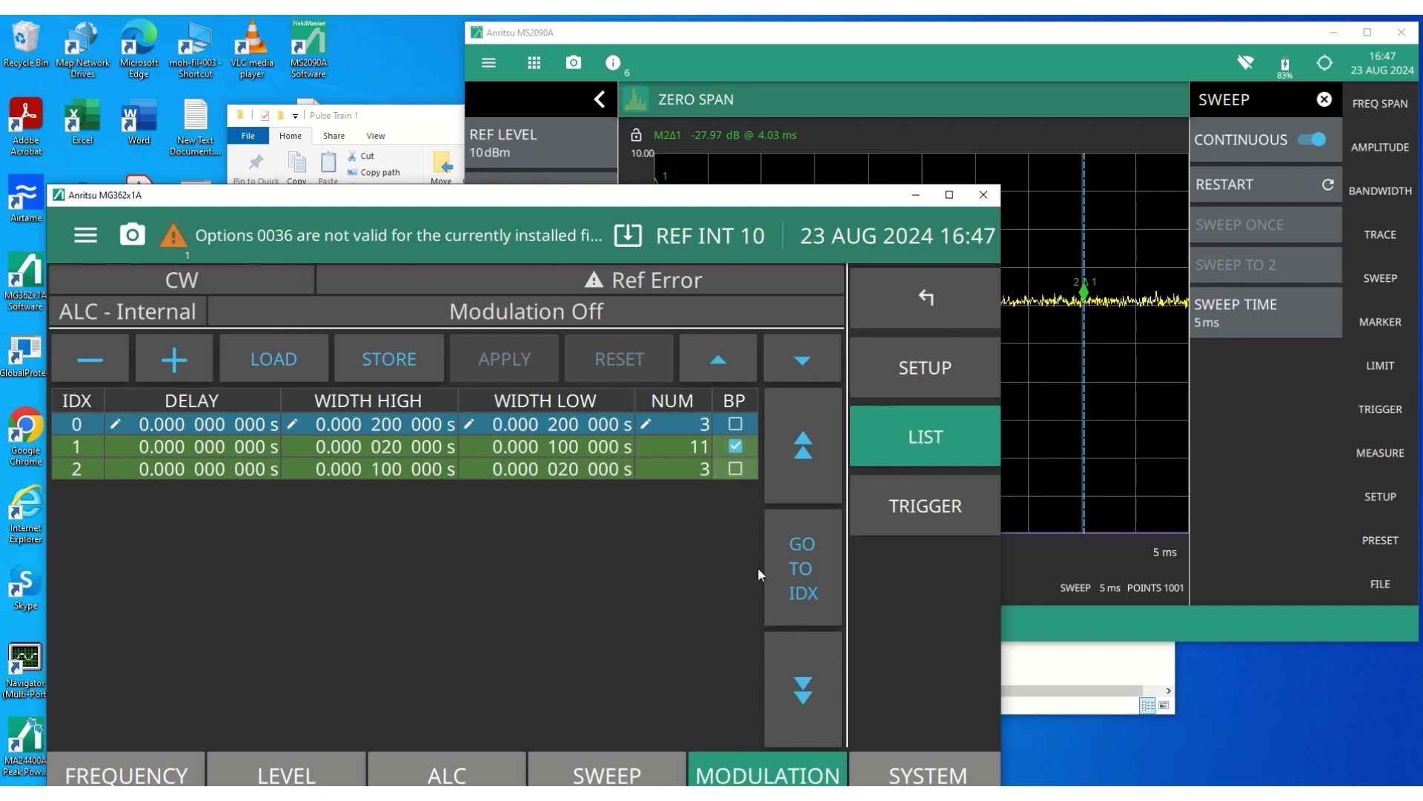
left_click(940, 509)
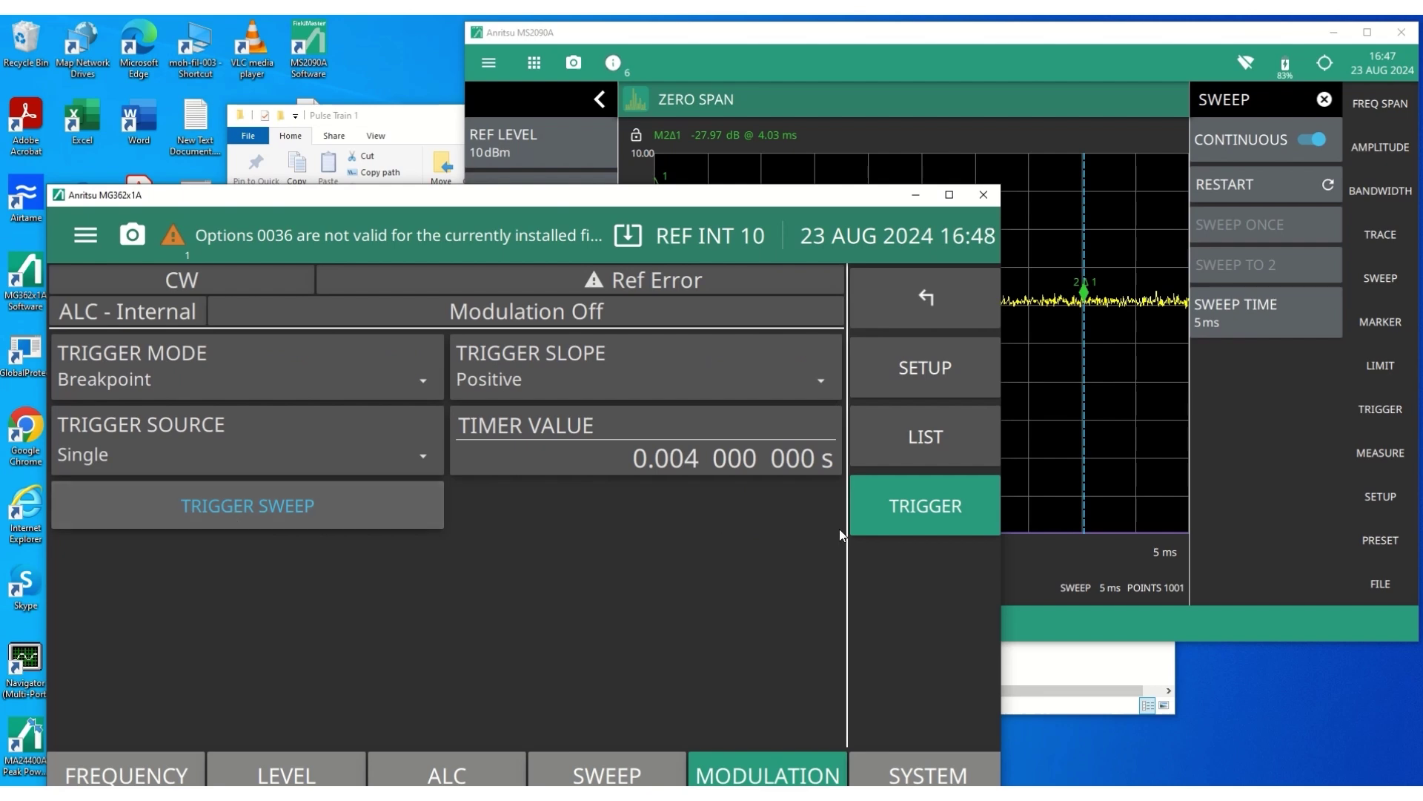
left_click(947, 444)
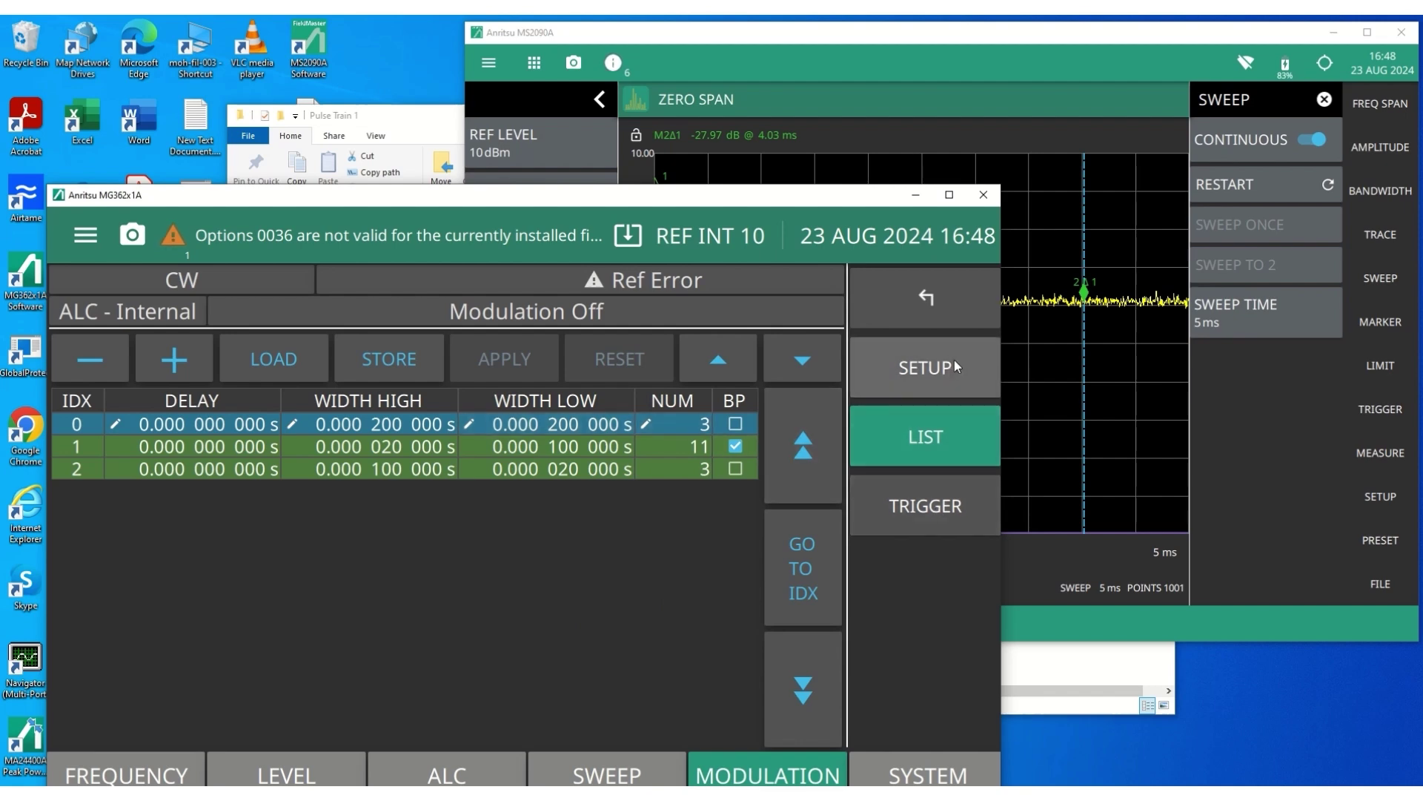
left_click(940, 508)
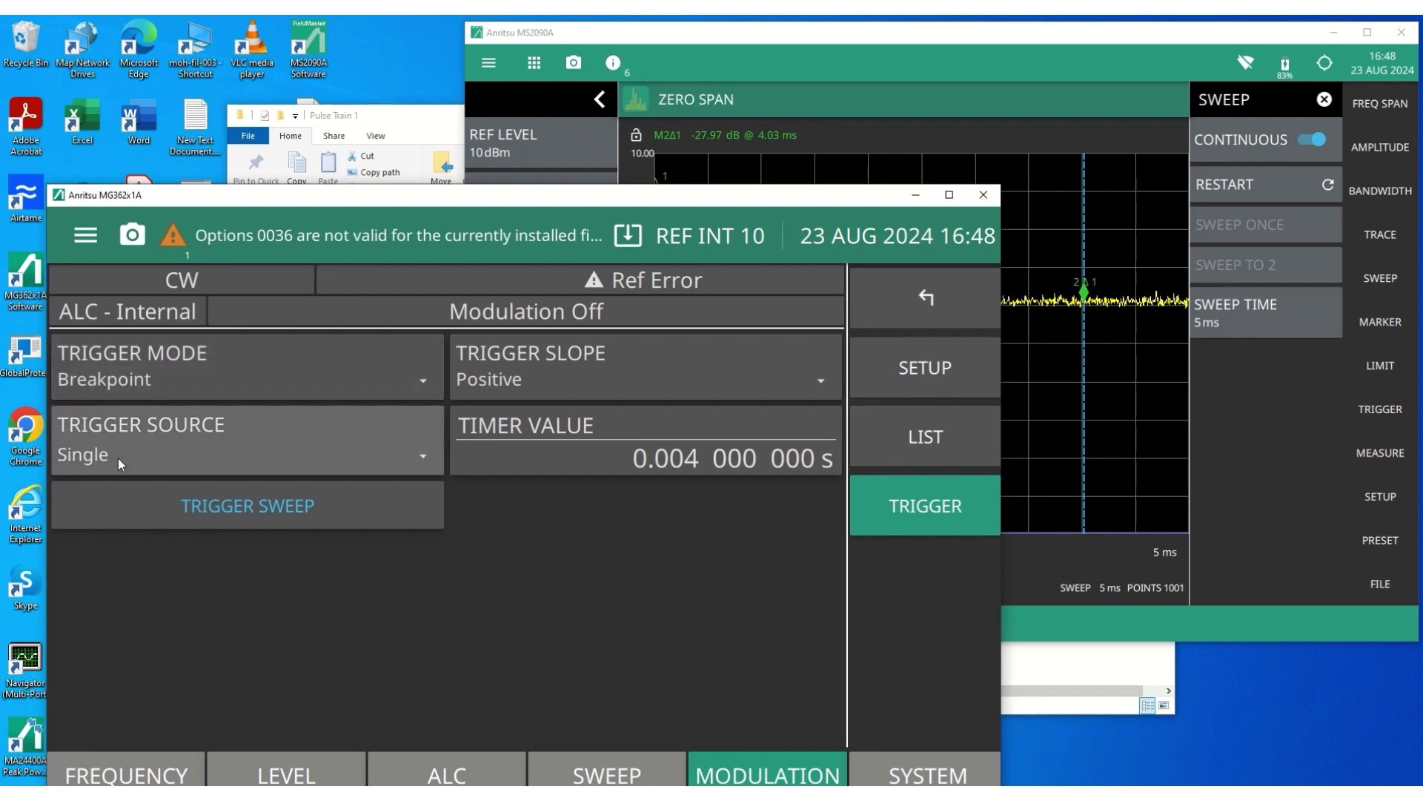
- Turn pulse modulation State back on and fire one Breakpoint sweep with TRIGGER SWEEP
left_click_drag(787, 195, 779, 352)
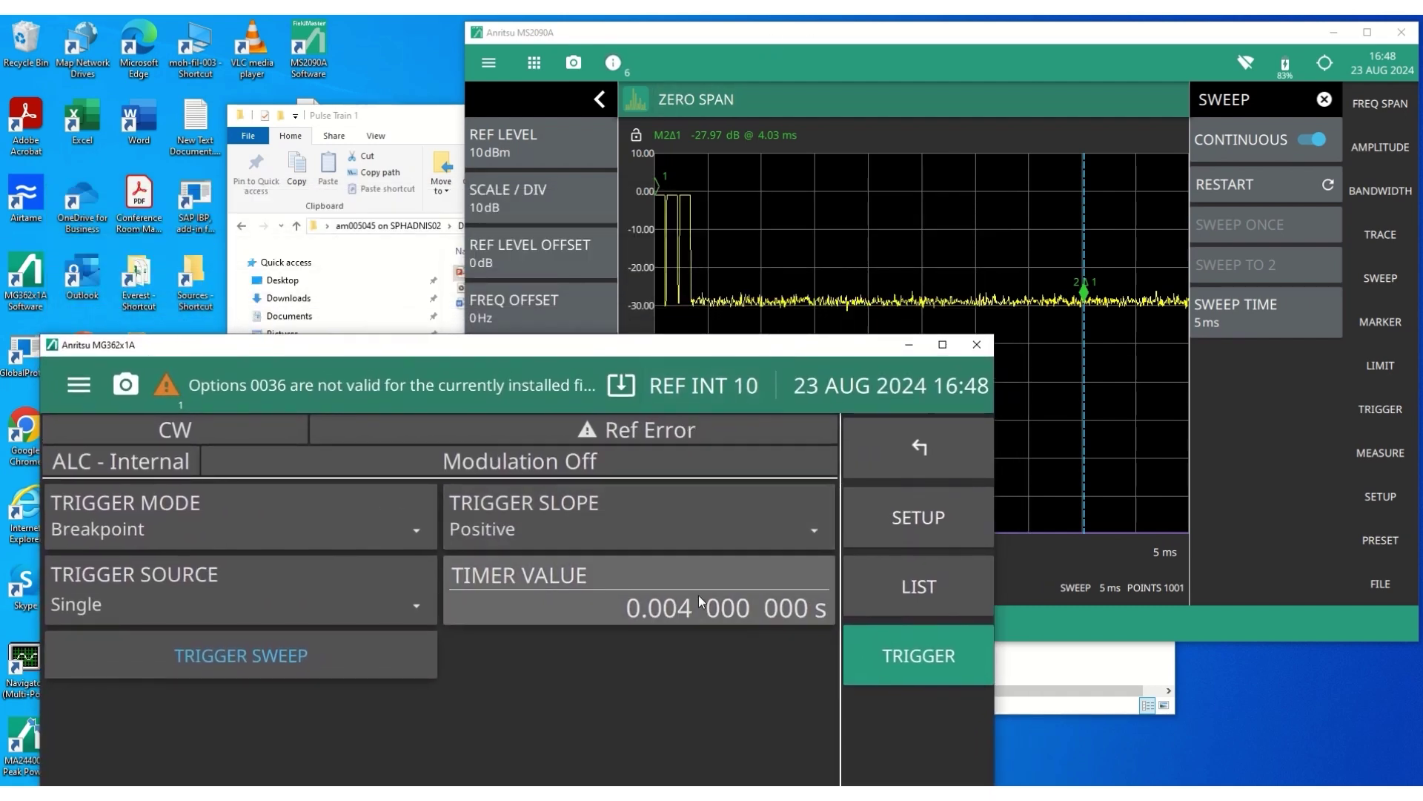
left_click(937, 520)
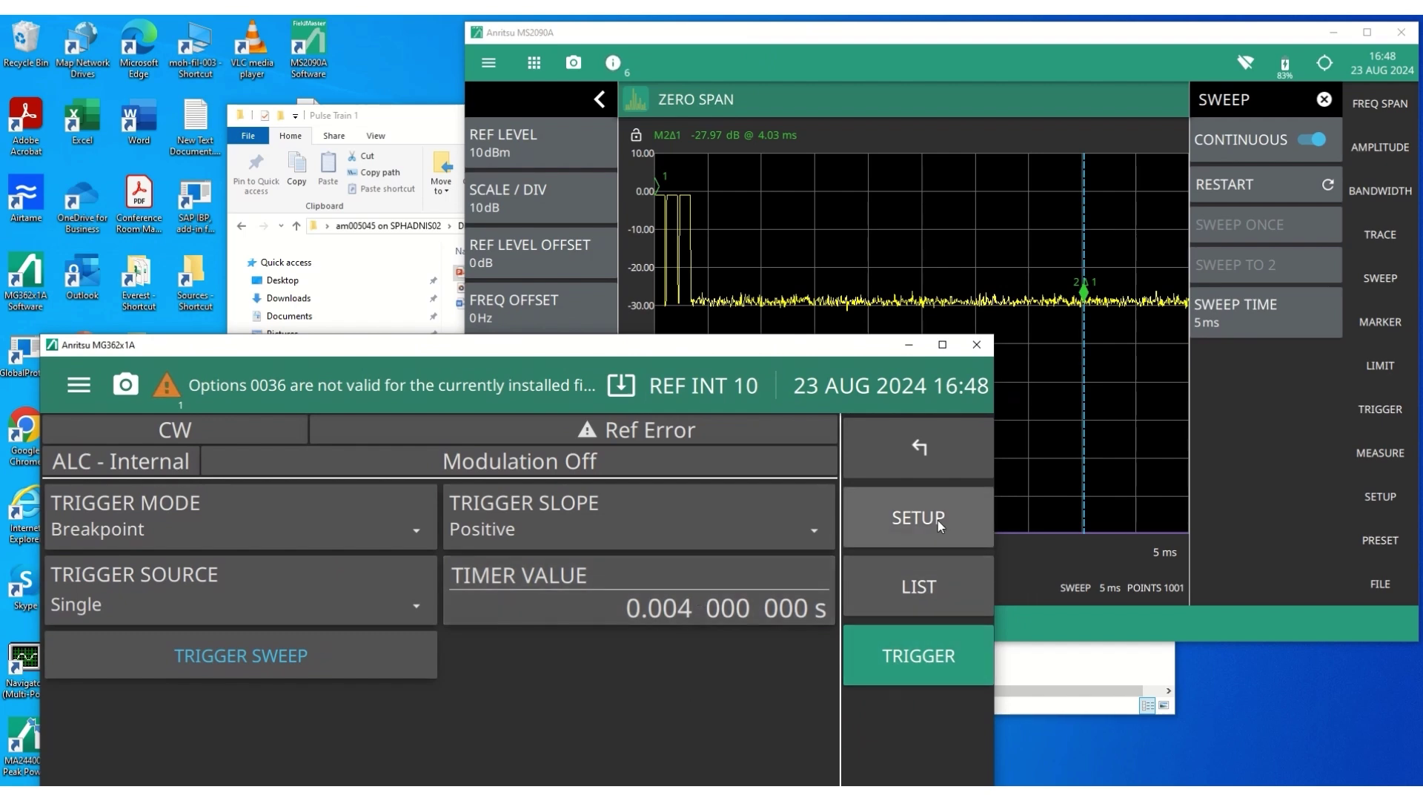
left_click(821, 516)
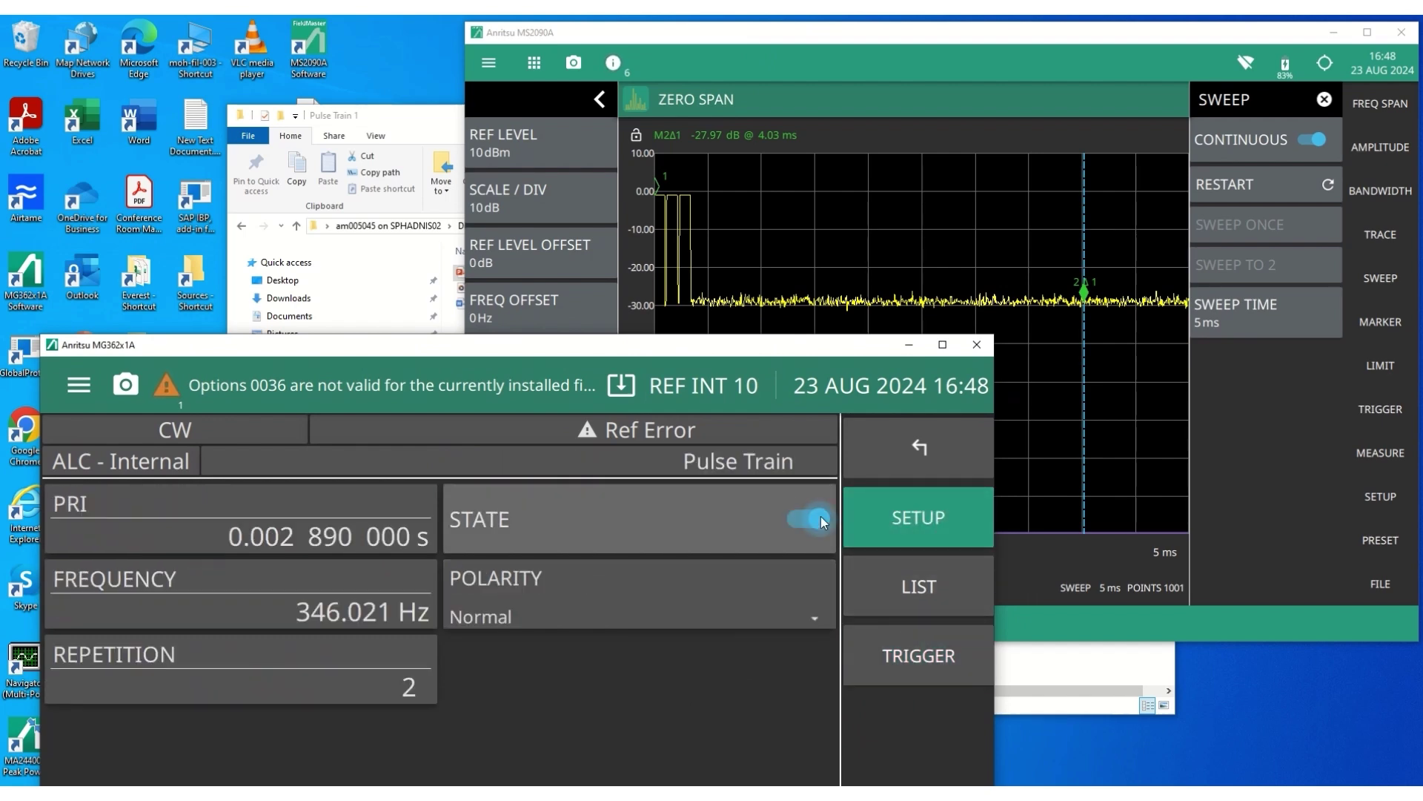
left_click(939, 655)
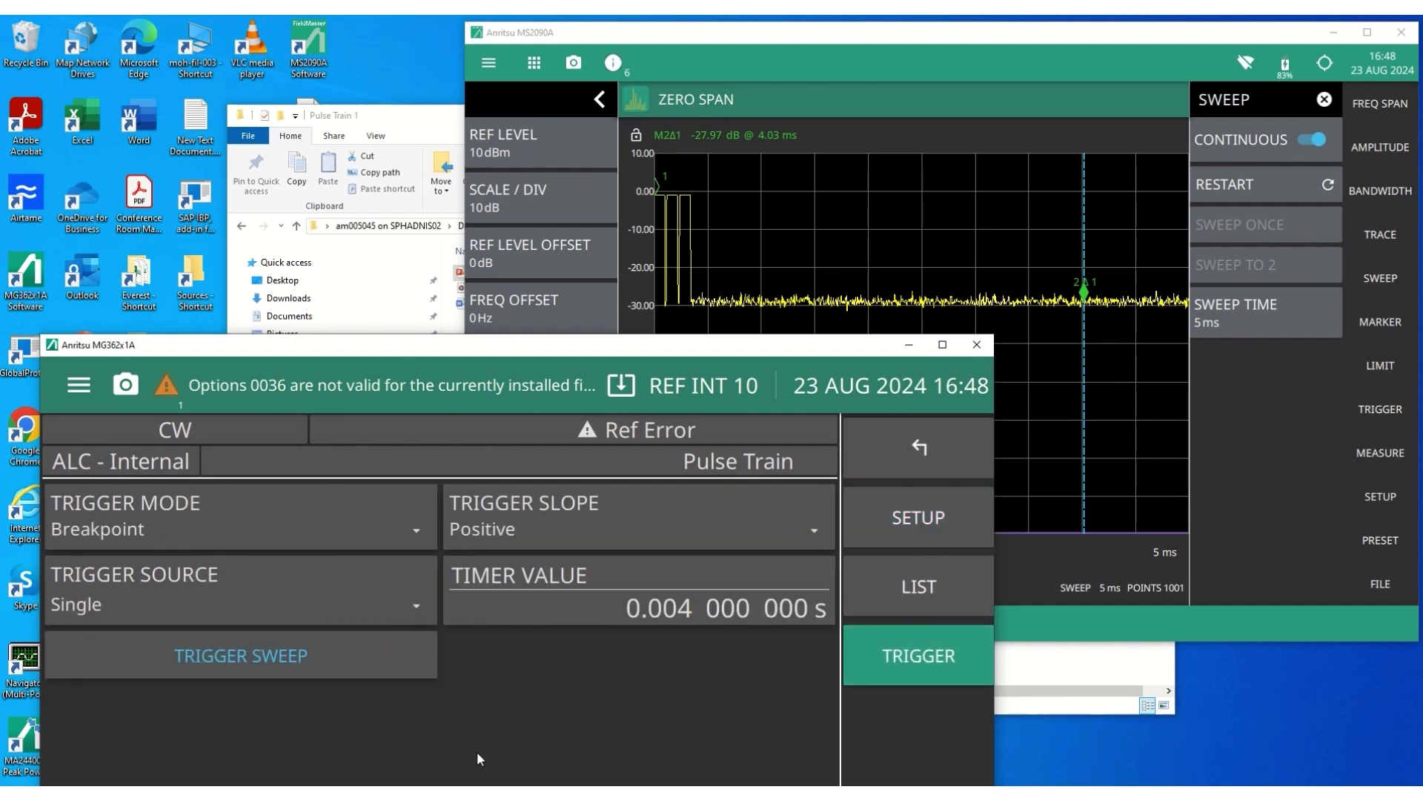
left_click(243, 654)
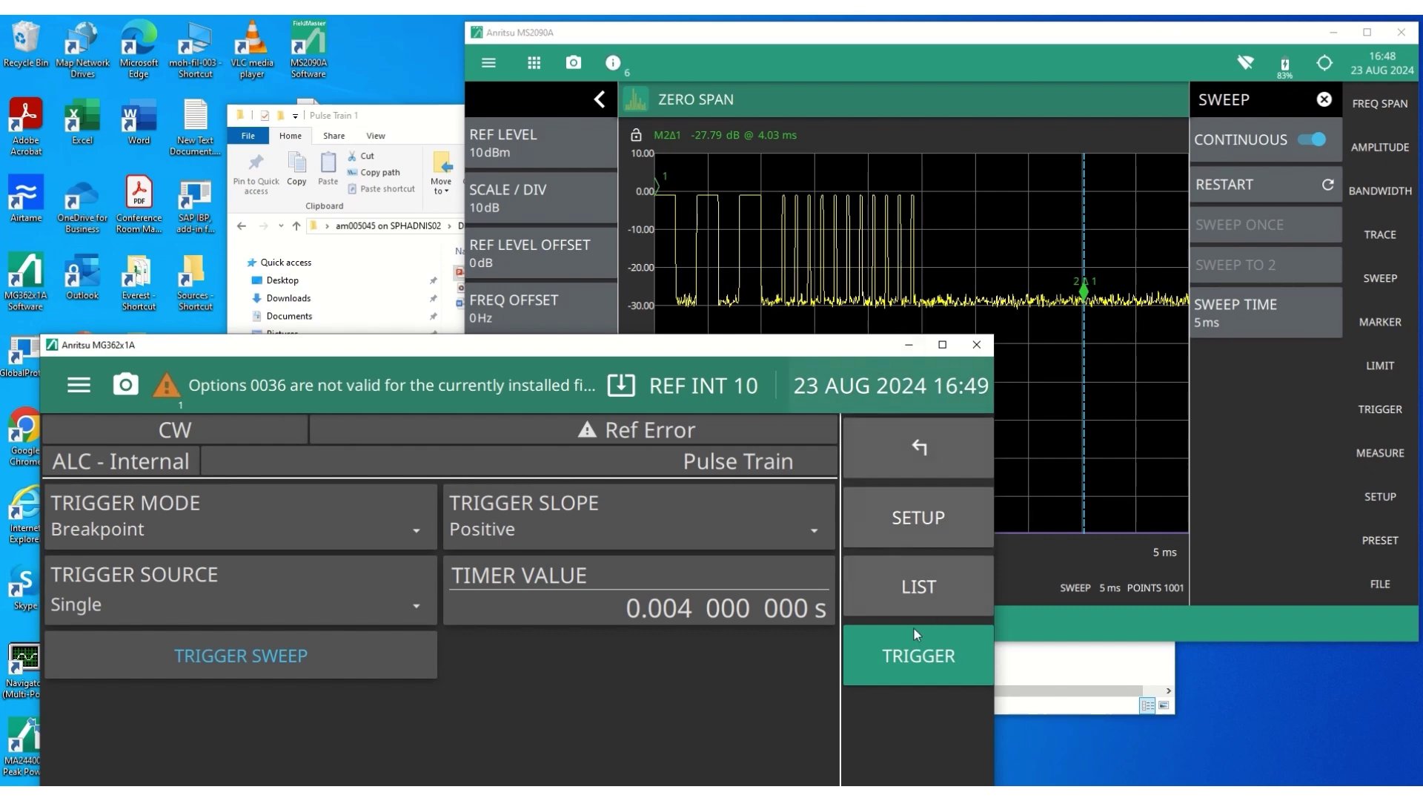
- Fire a single trigger while comparing the pulse list's row 1 breakpoint against the analyzer trace
left_click(928, 581)
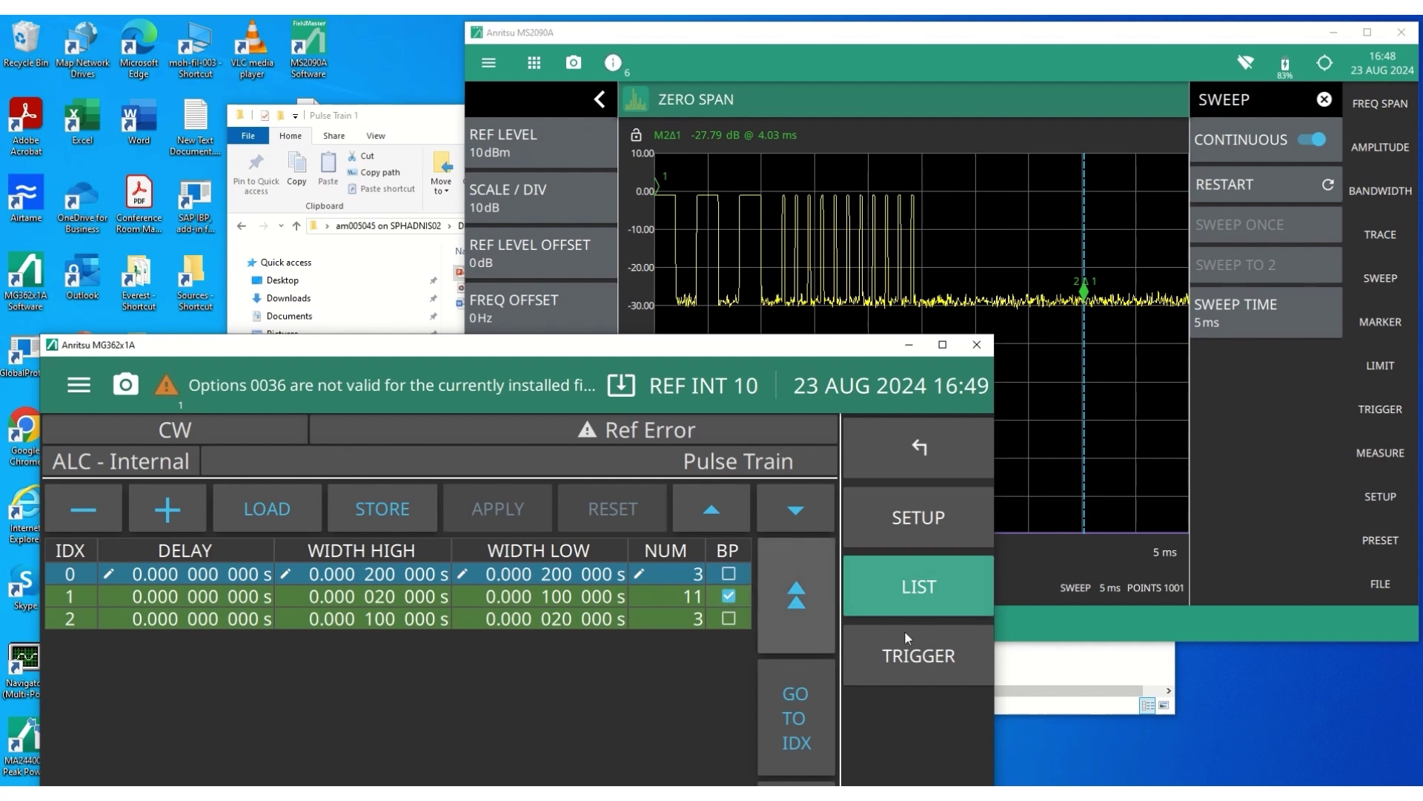
left_click(920, 657)
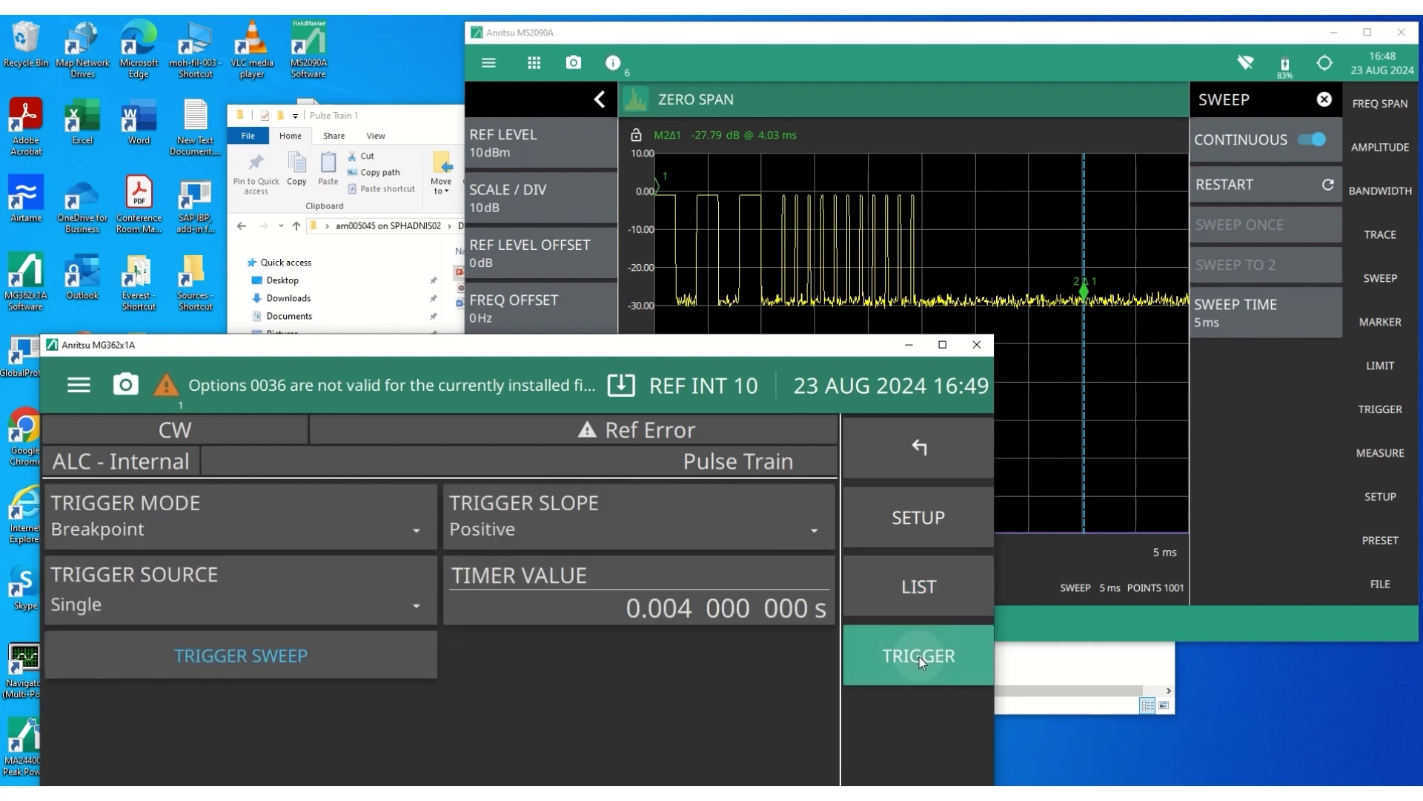
left_click(282, 655)
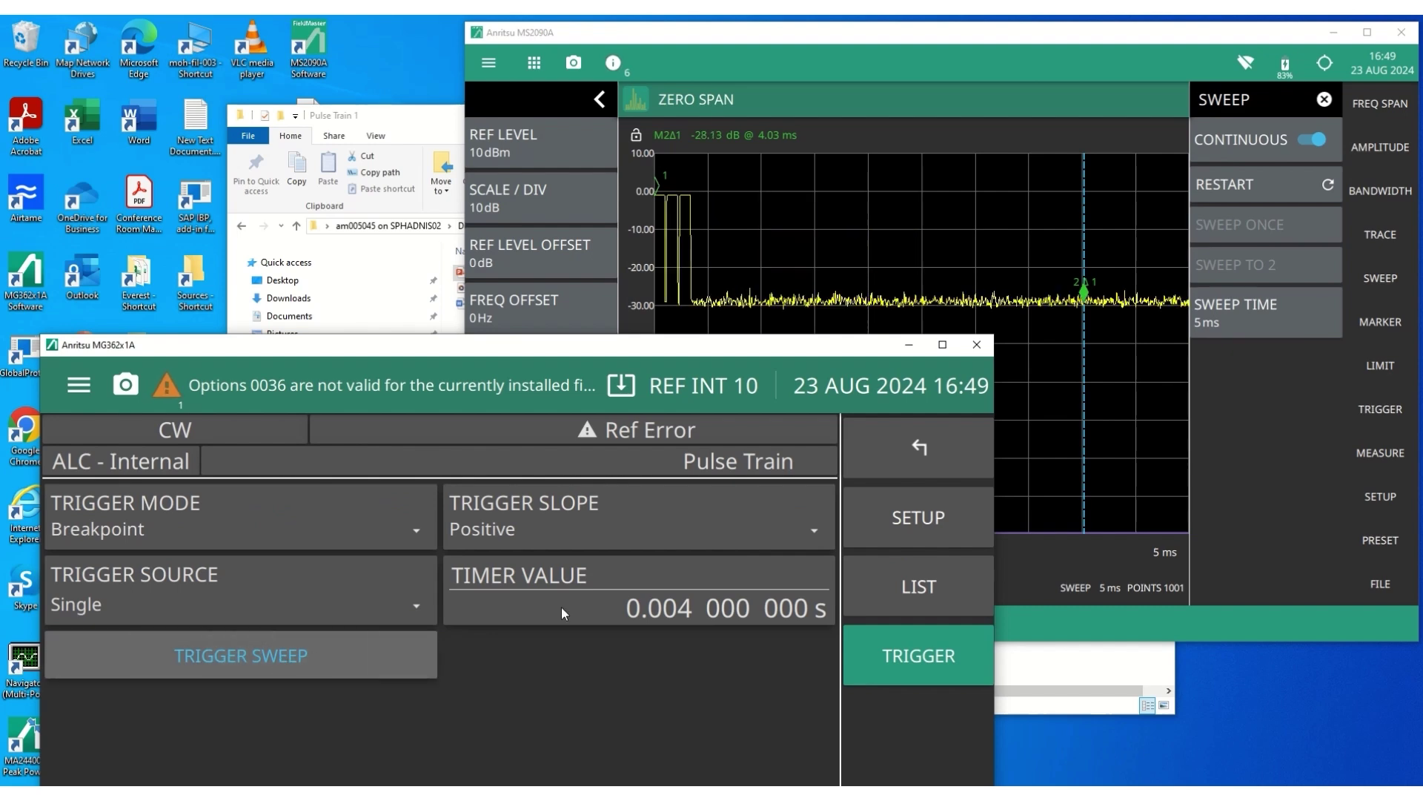
left_click(923, 591)
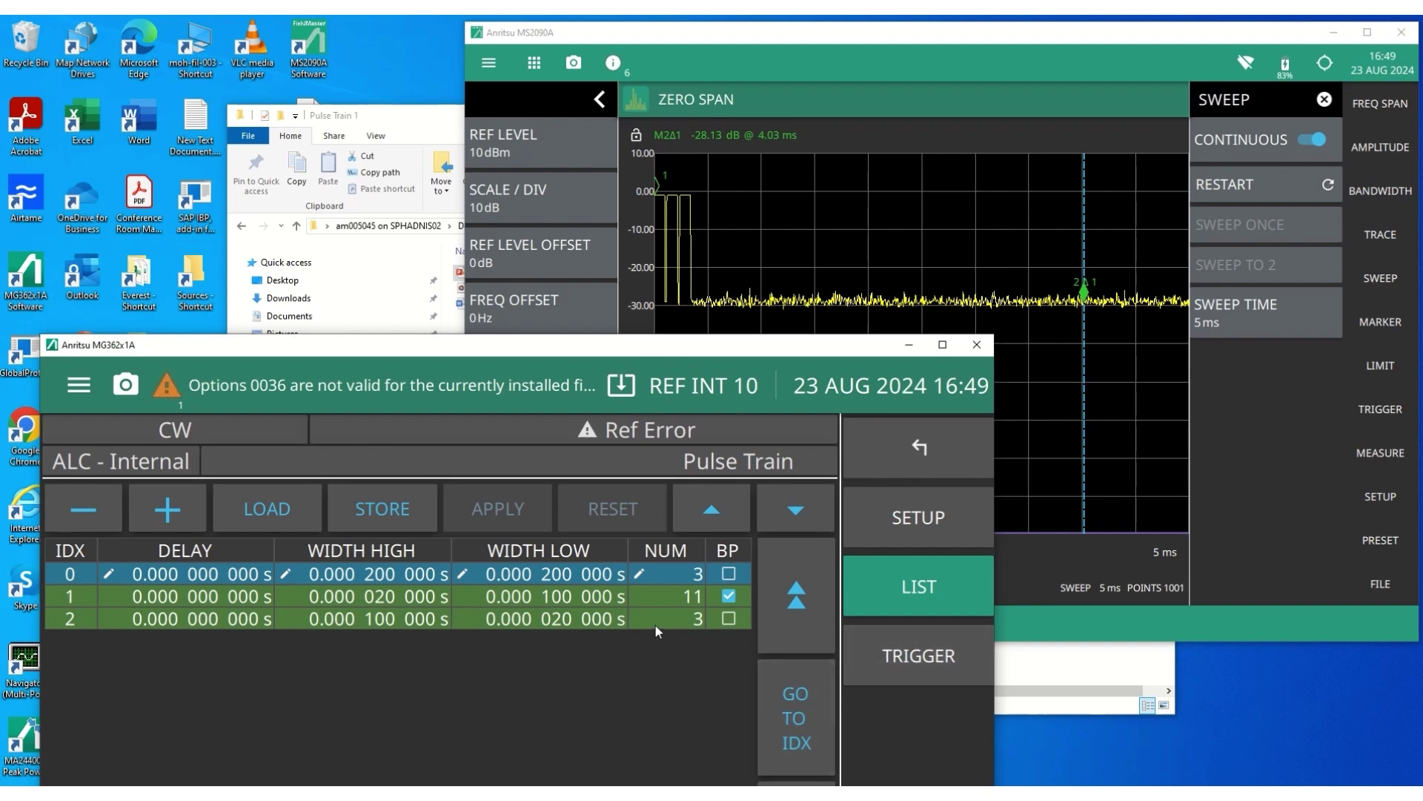
left_click(953, 657)
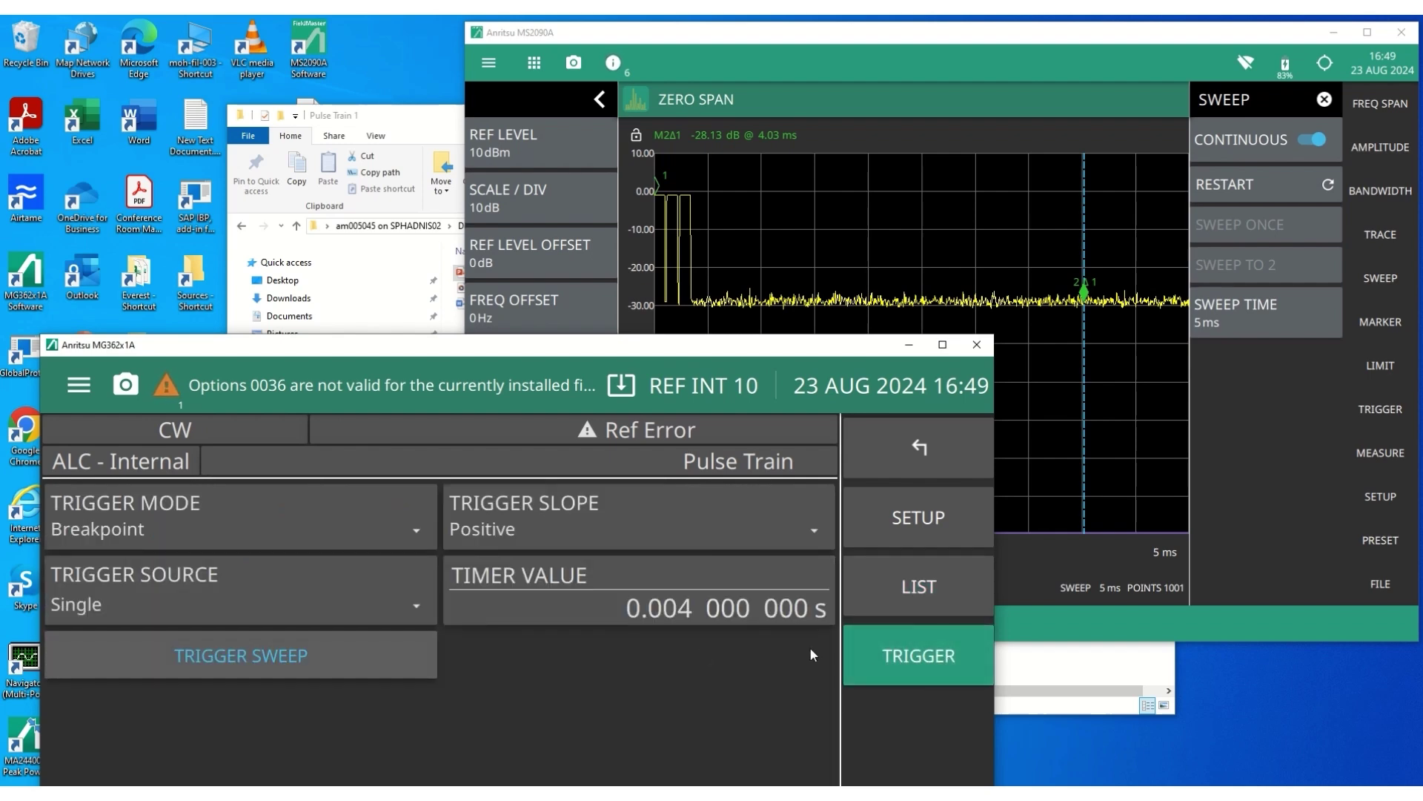
left_click(927, 589)
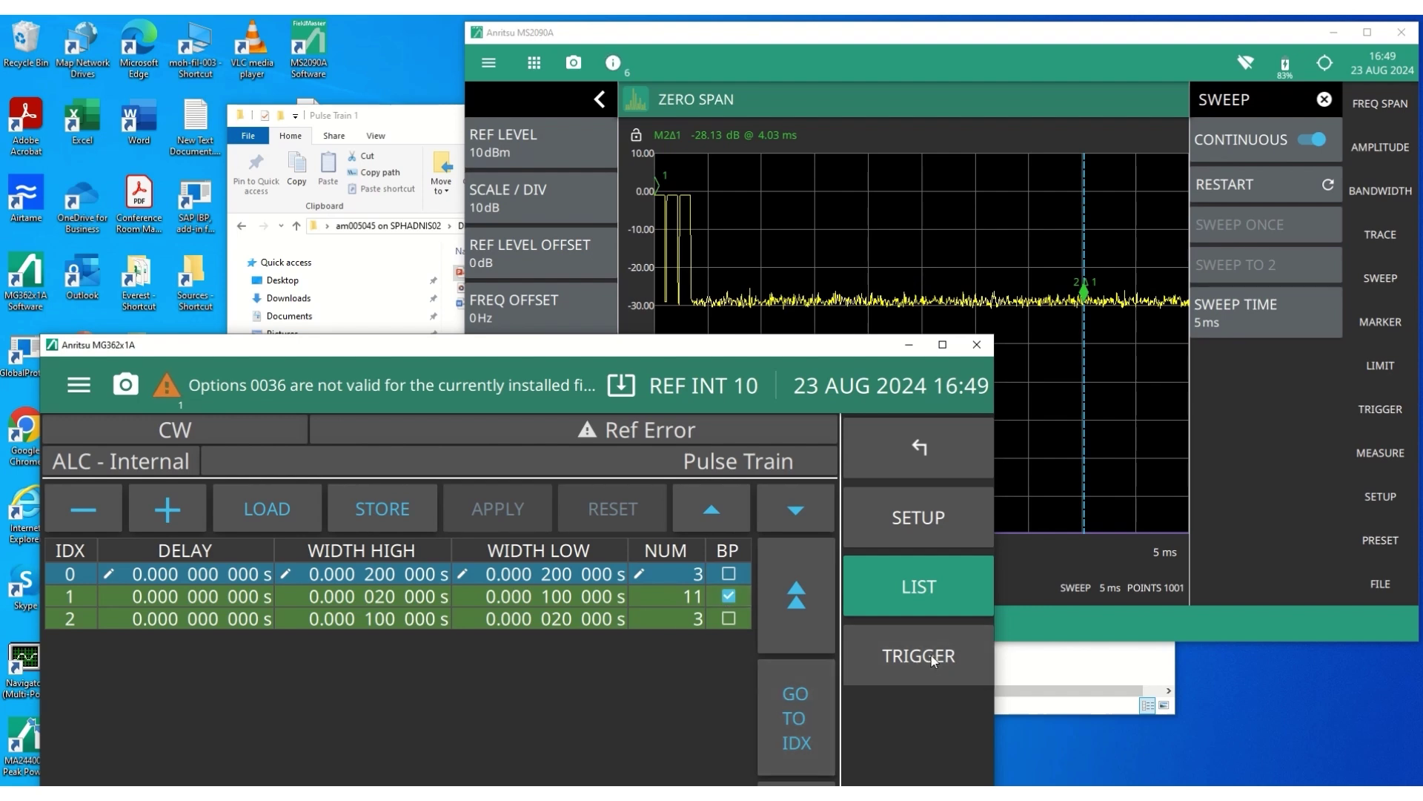
- Fire four more triggers so bursts stop at the row 1 breakpoint, then show the pulse list
left_click(884, 655)
left_click(289, 651)
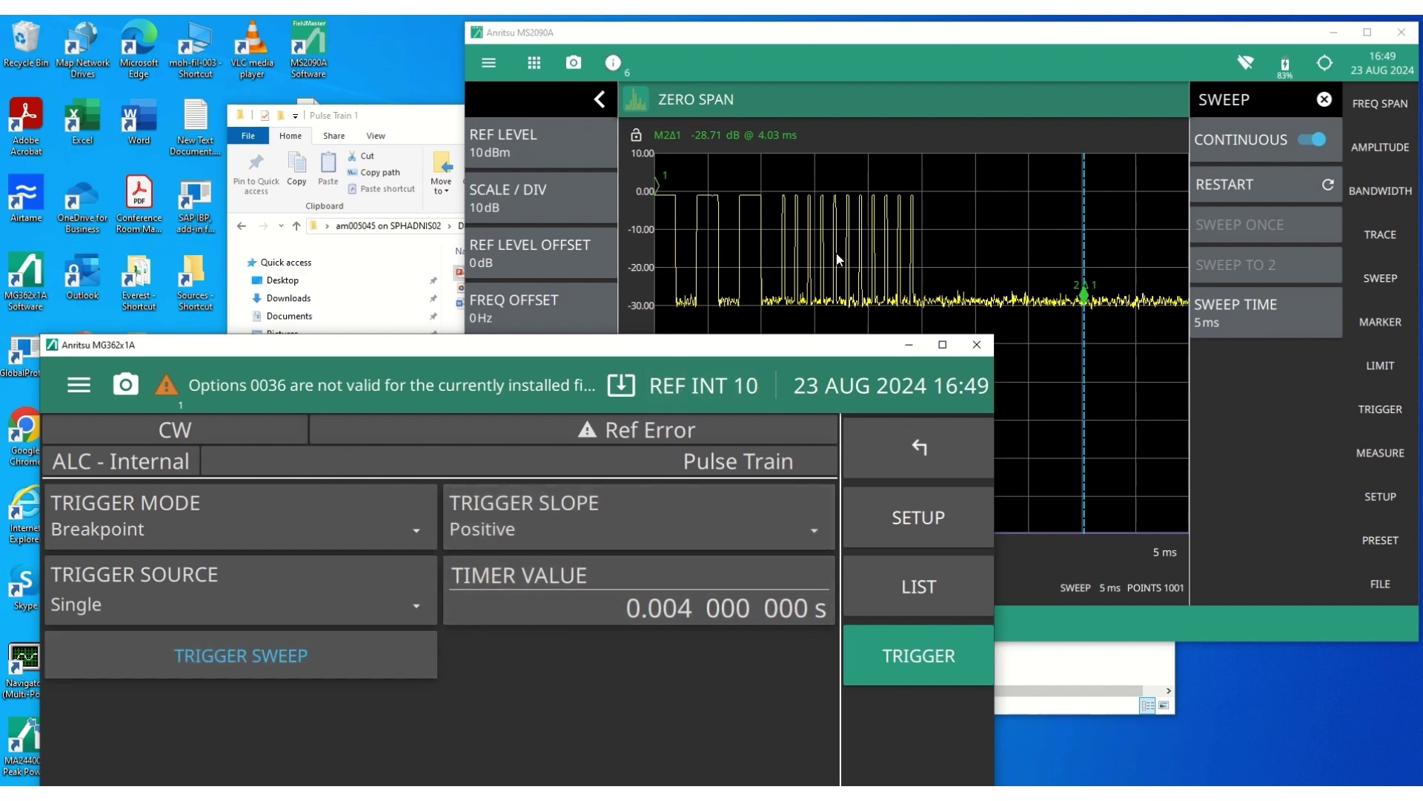
left_click(344, 653)
left_click(294, 654)
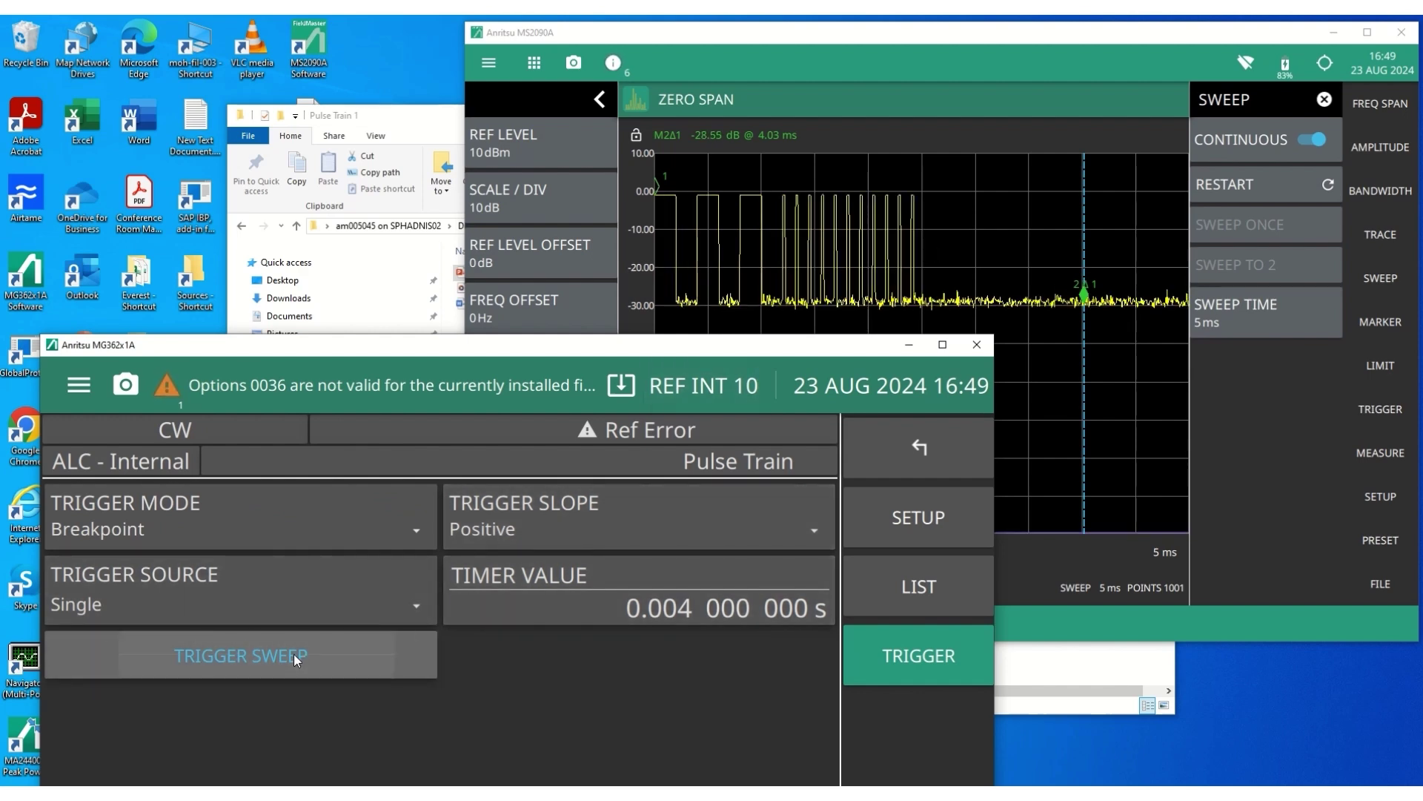
left_click(294, 654)
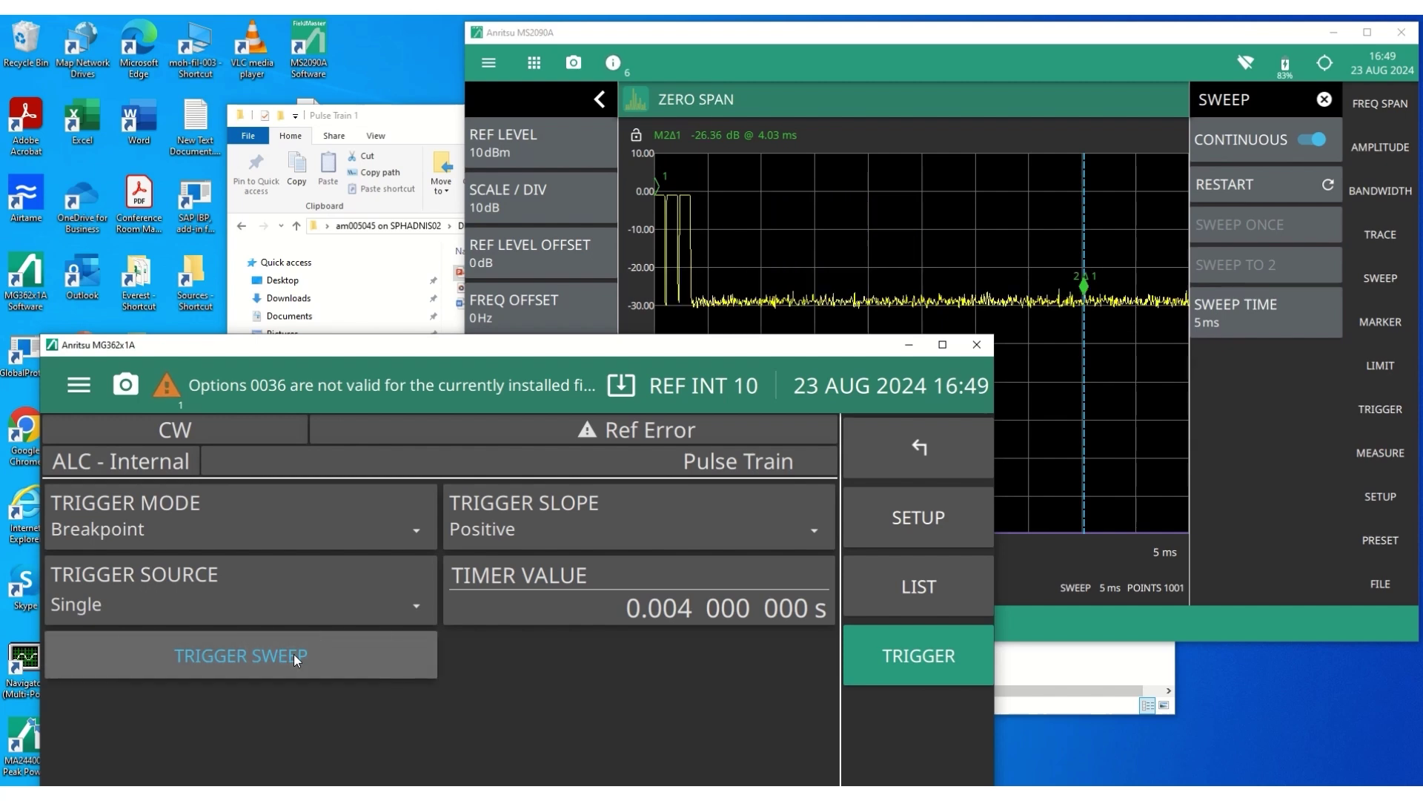
left_click(936, 598)
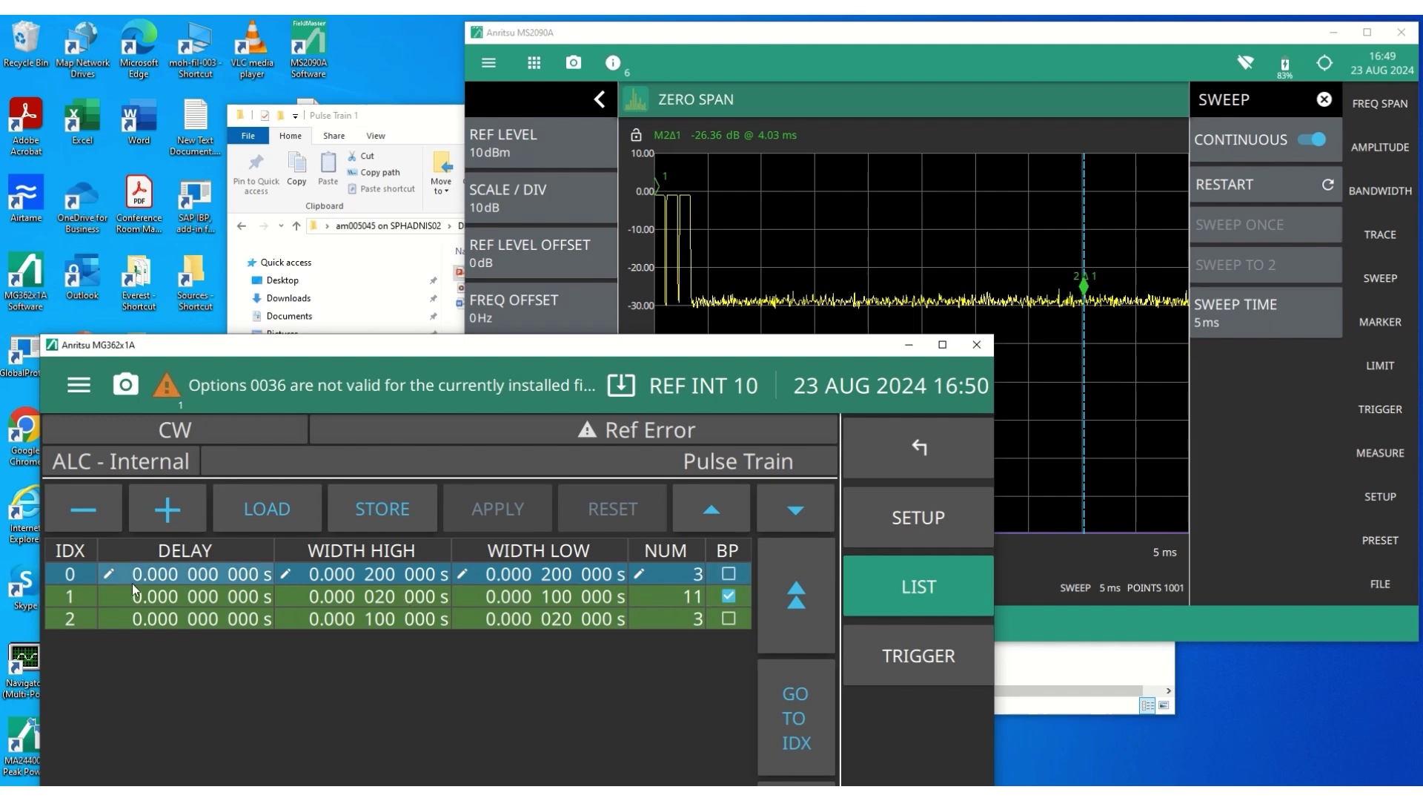
- Mark row 0 (3 pulses) as the breakpoint in place of row 1 and apply the change
left_click(728, 572)
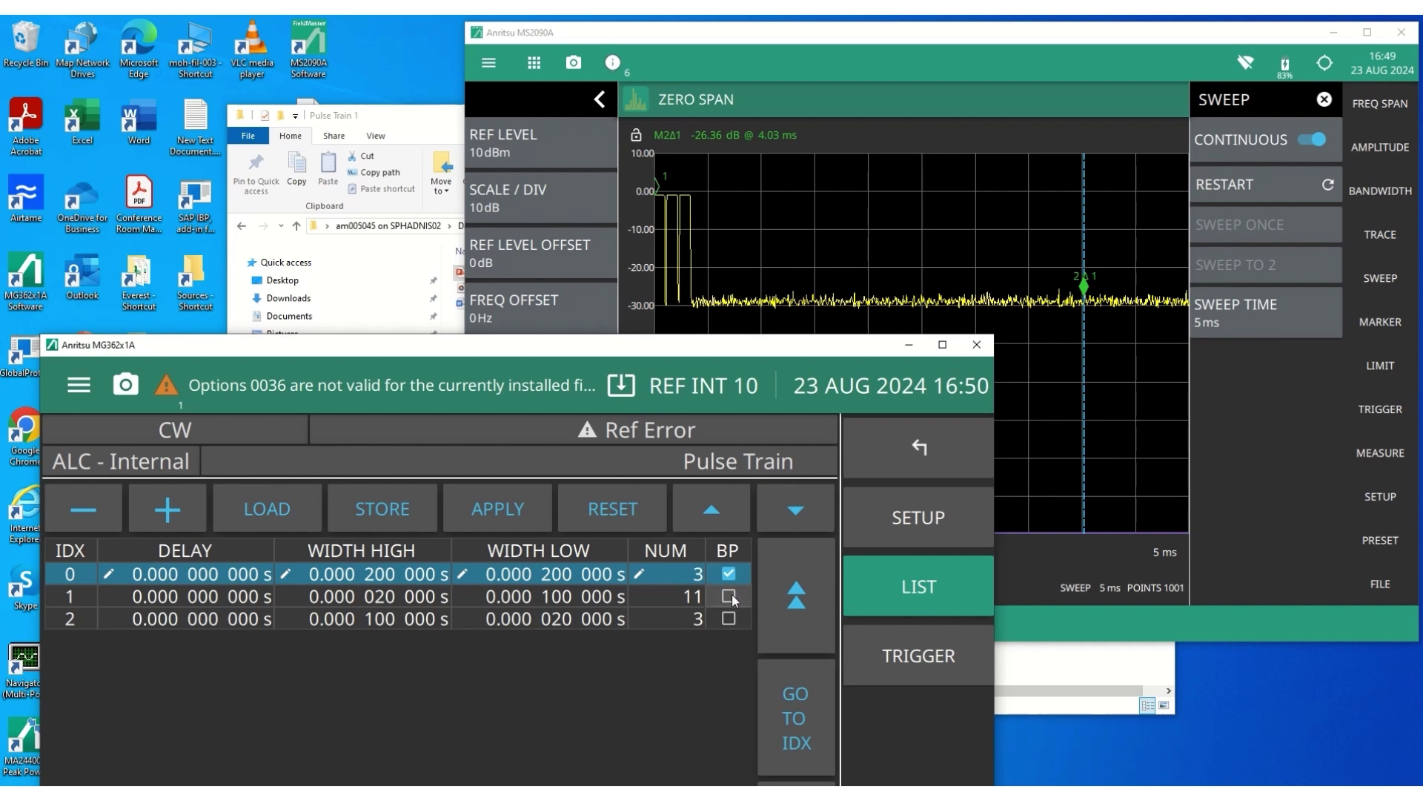
left_click(731, 595)
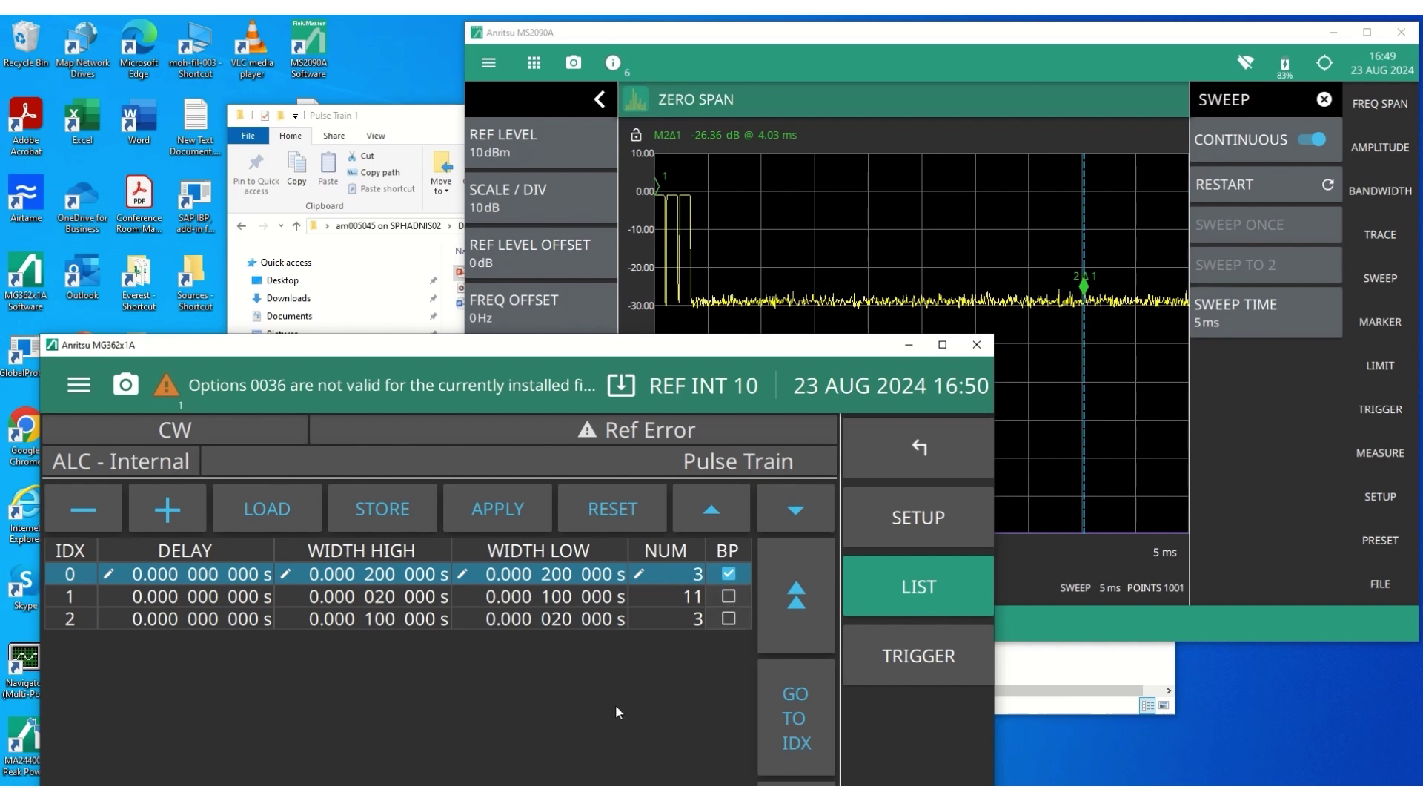
left_click(485, 508)
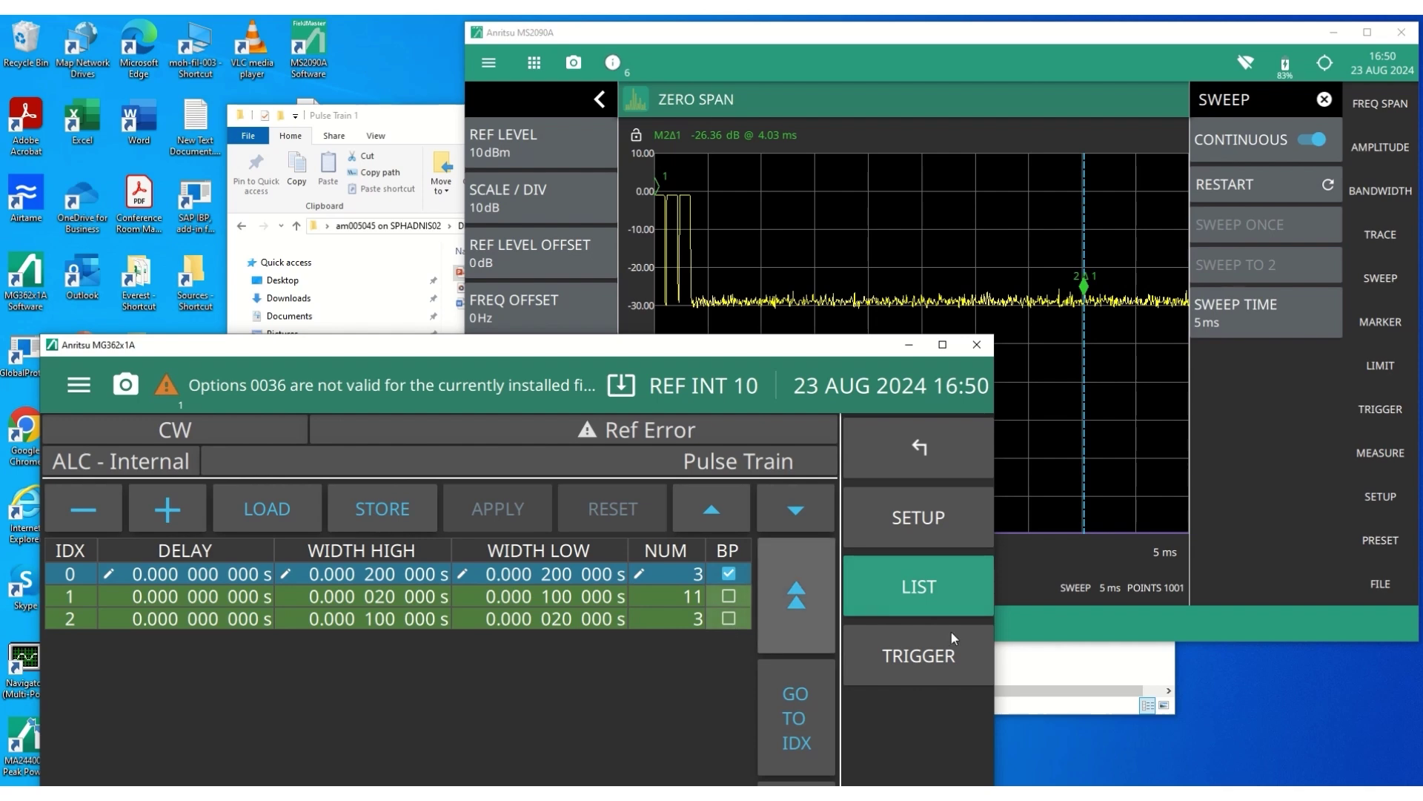
- Fire four single triggers, seeing a 3-pulse burst stop at row 0 then the rest, and show the pulse list
left_click(927, 654)
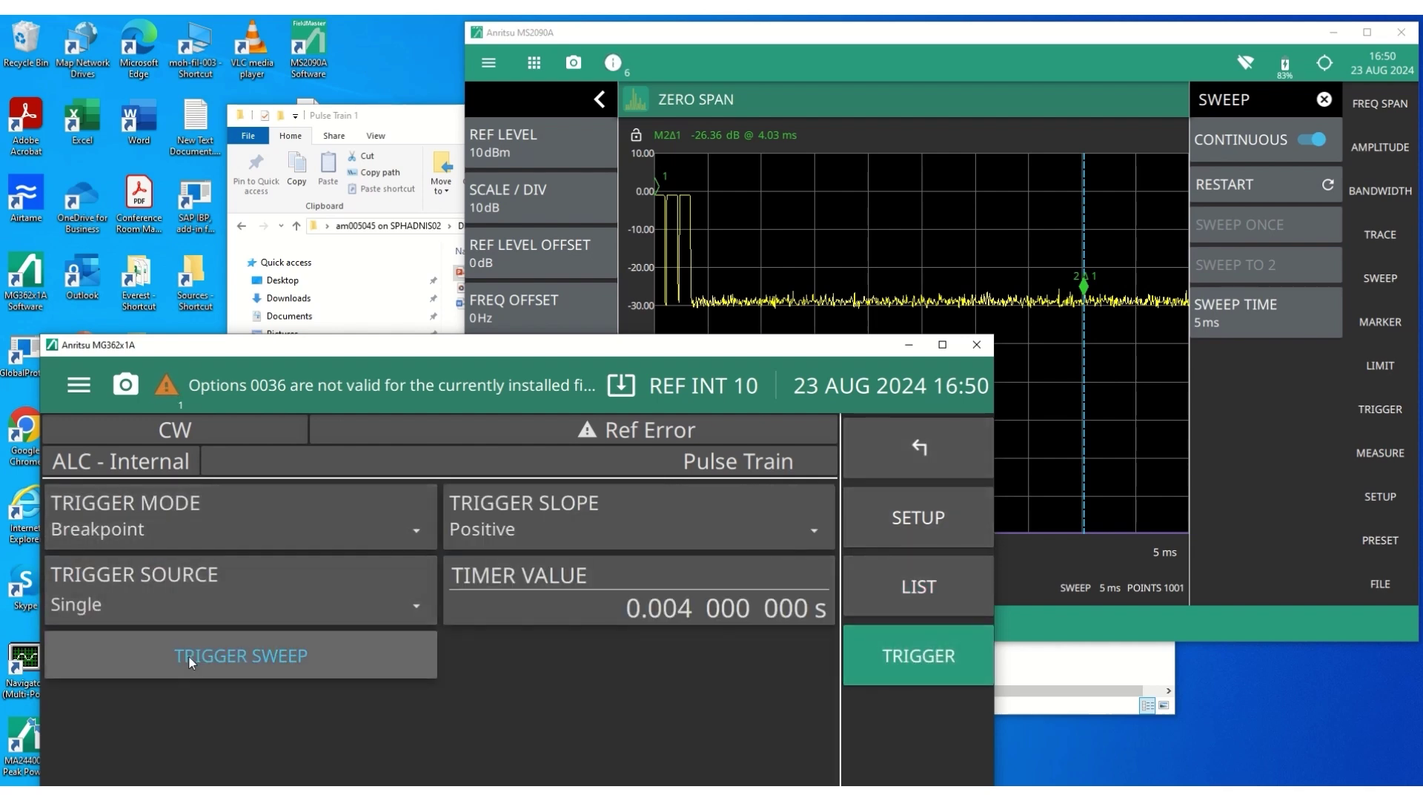
left_click(219, 651)
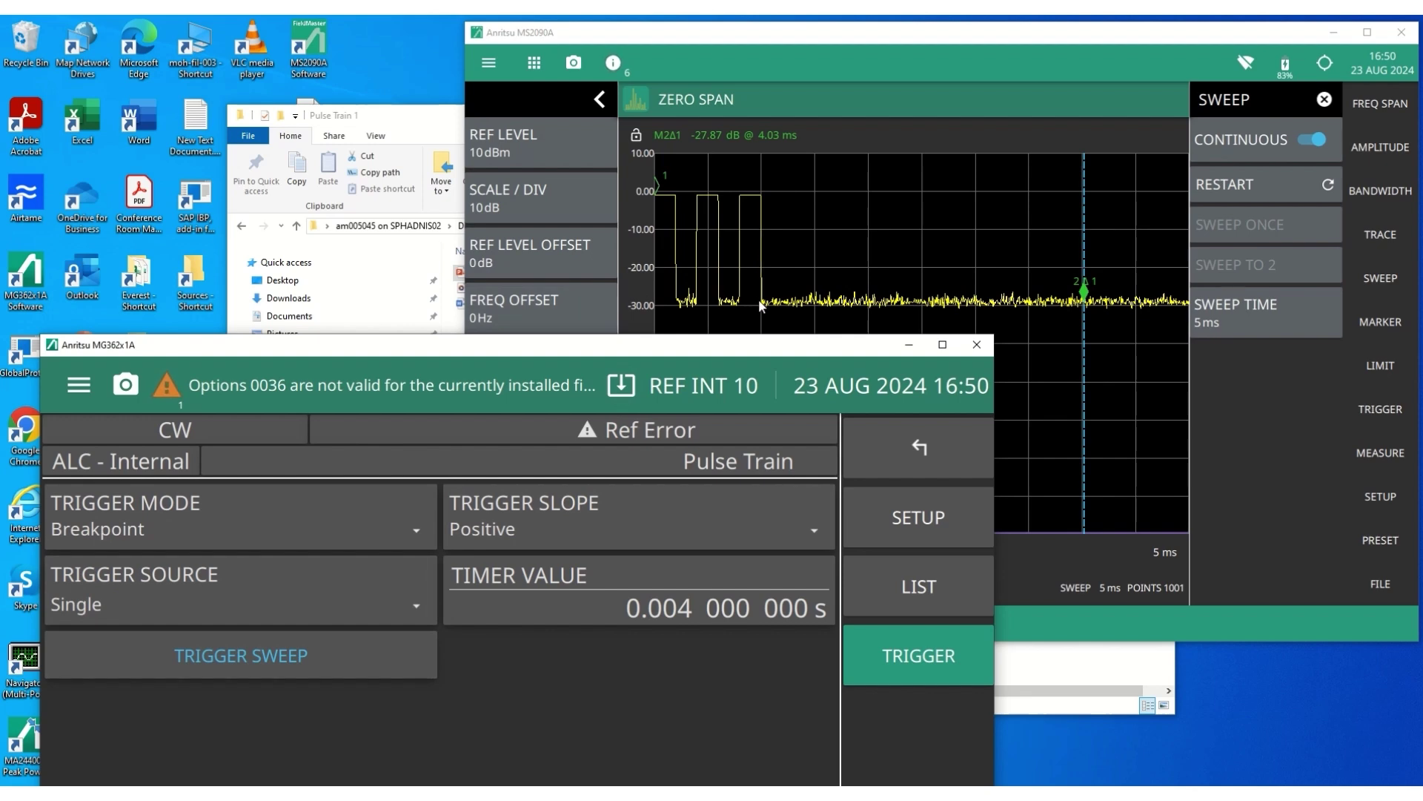
left_click(305, 652)
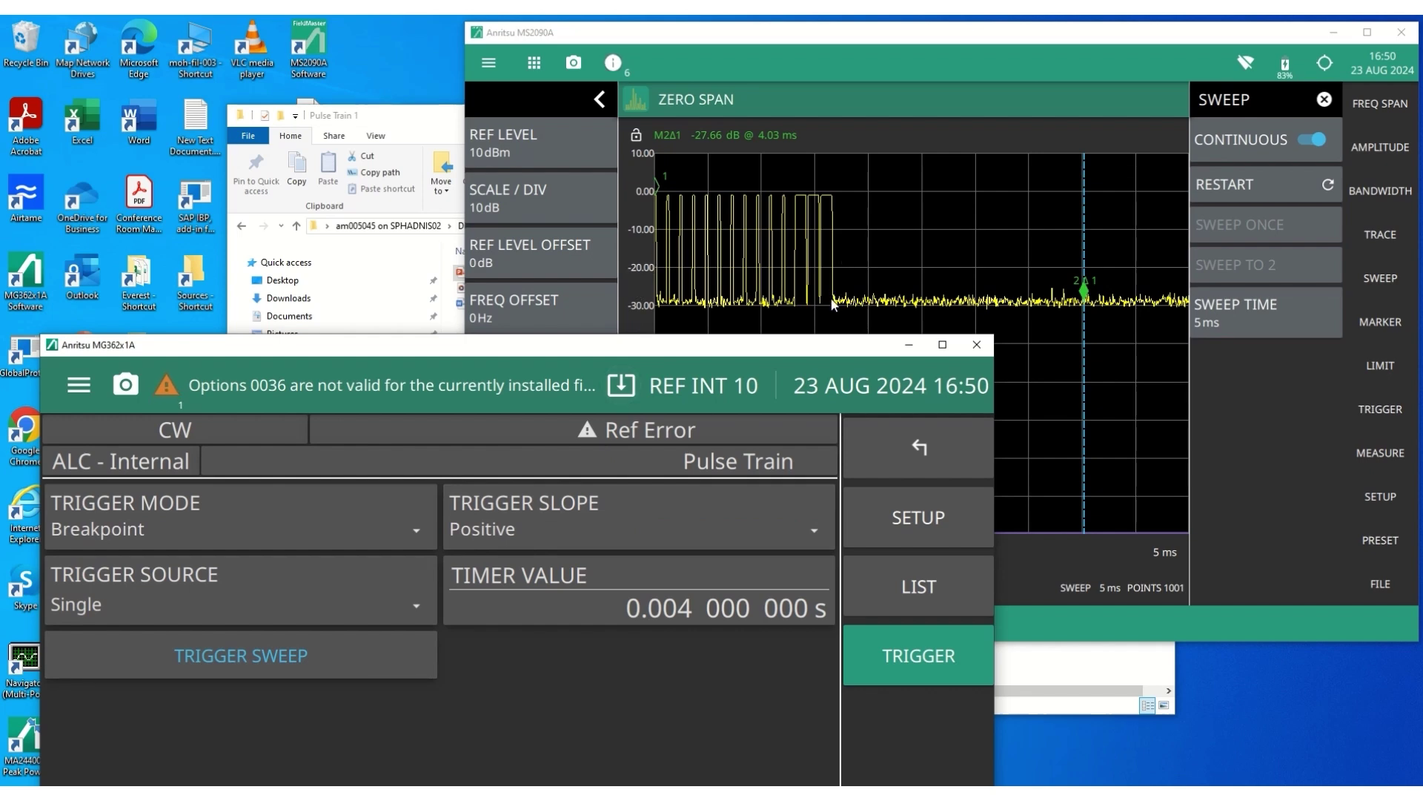
left_click(352, 660)
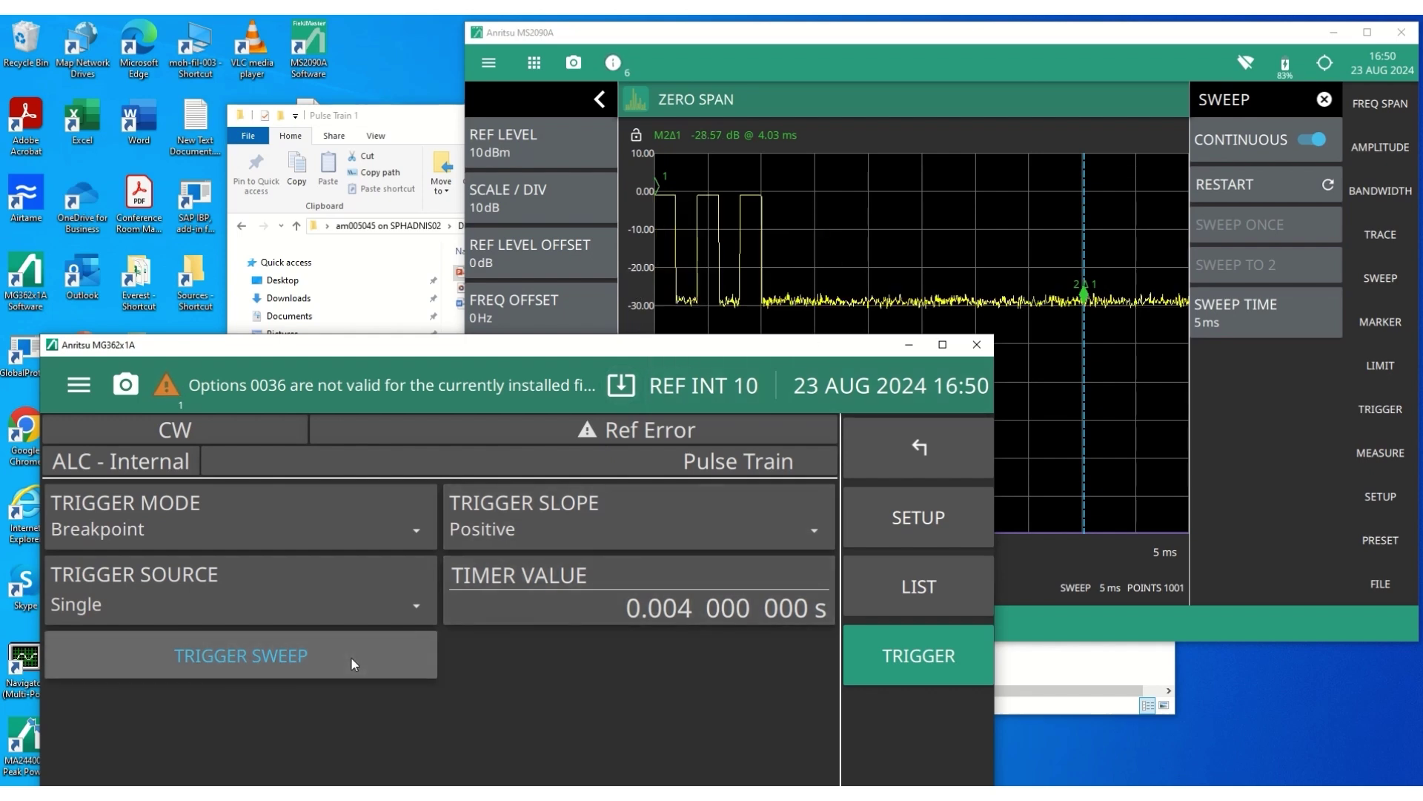
left_click(352, 659)
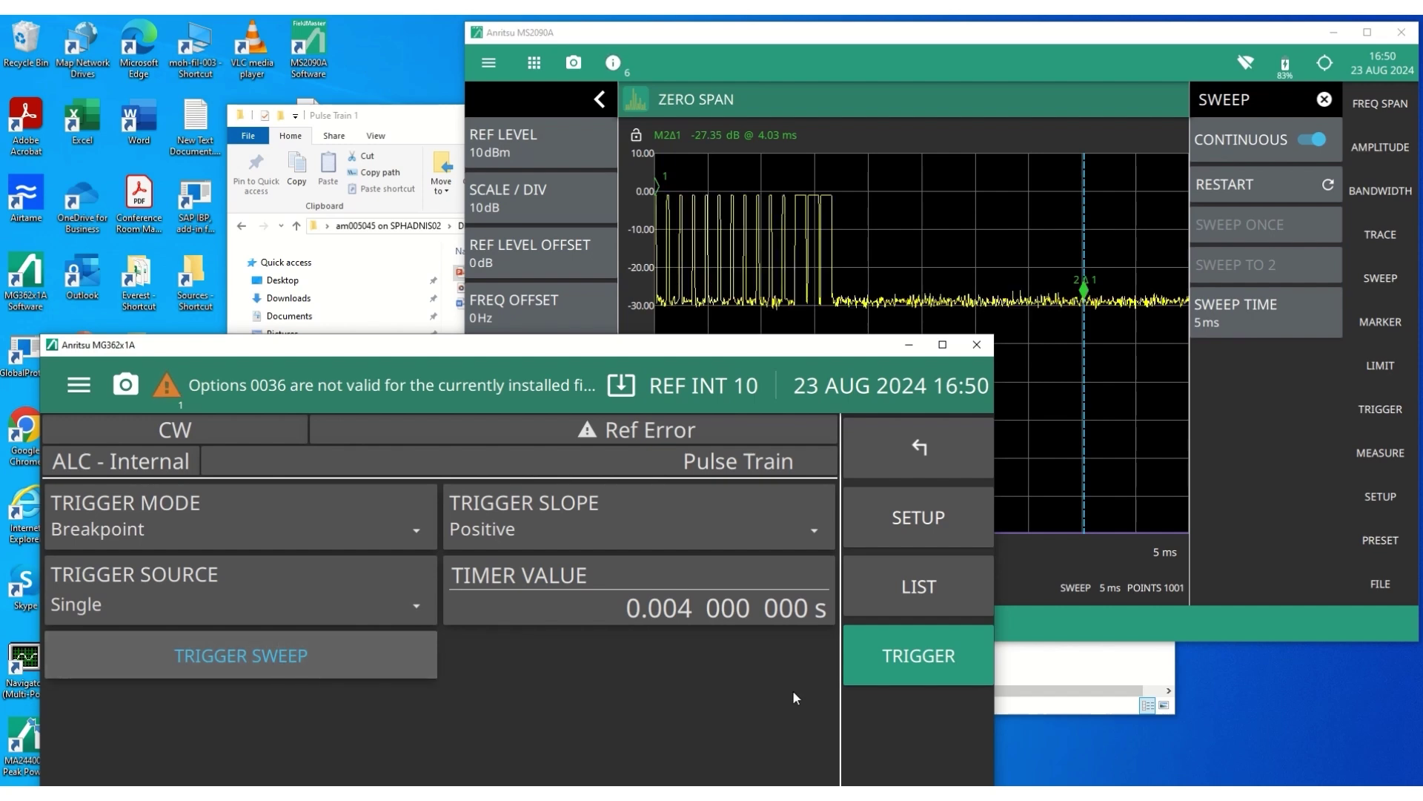
left_click(938, 599)
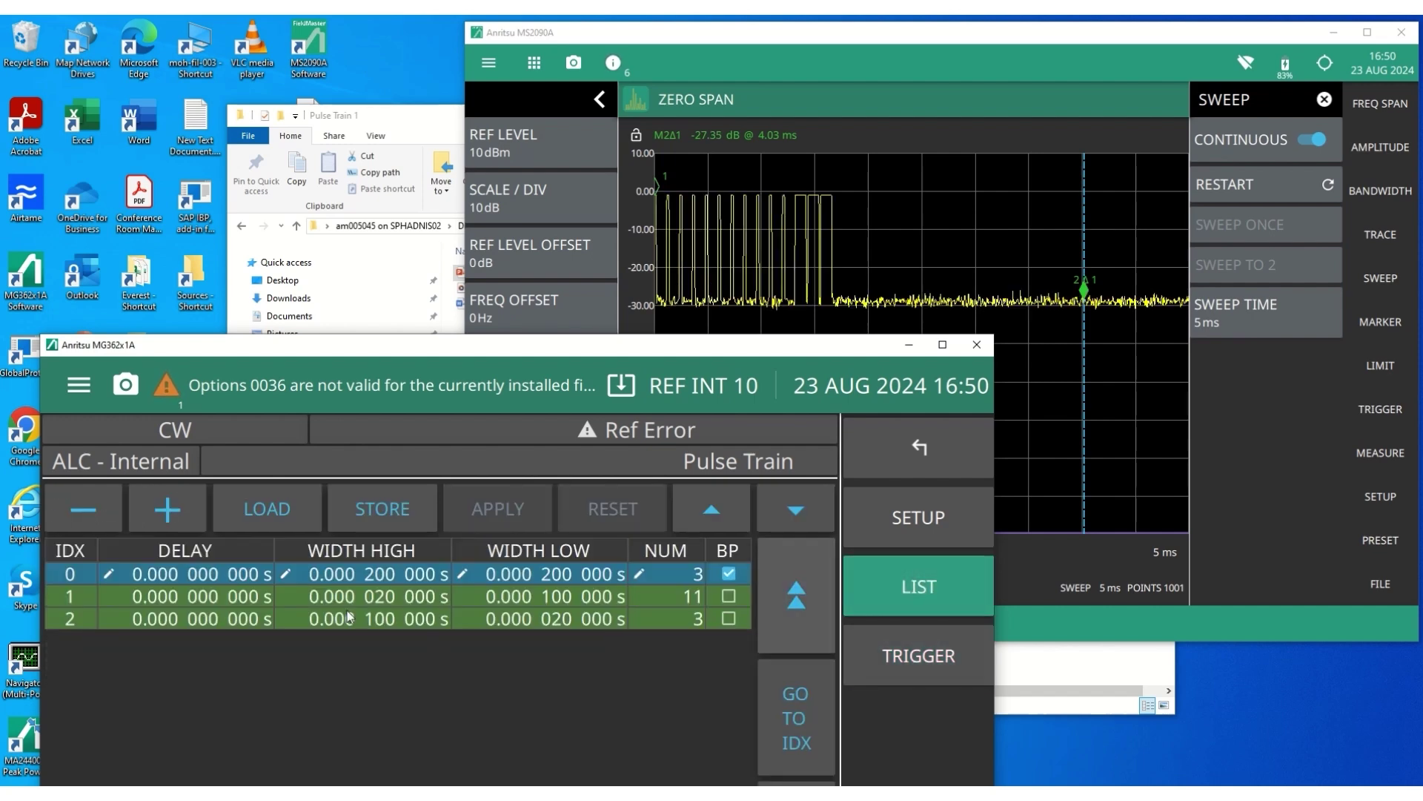